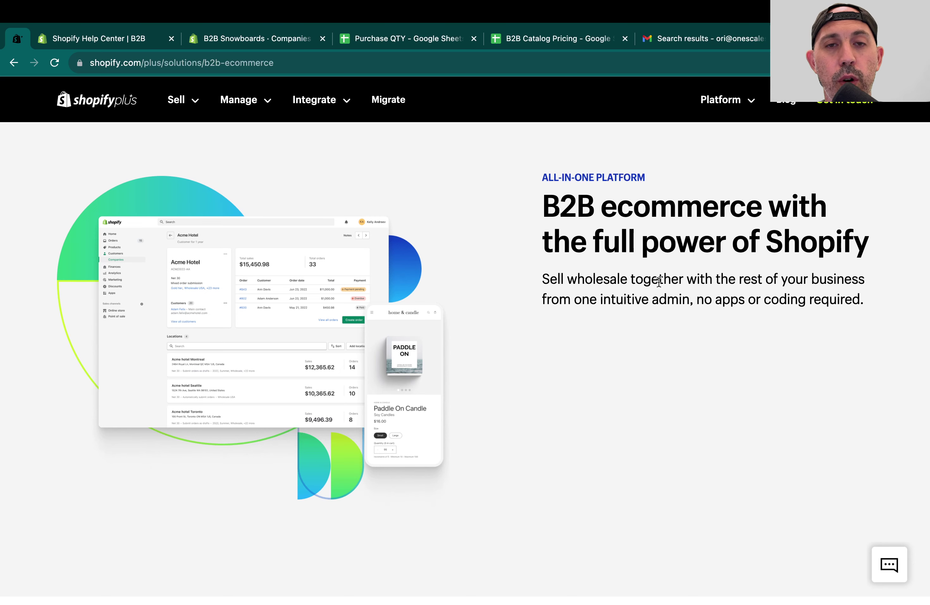
# Step: Switch to the B2B Snowboards store admin and start a new company named "We buy everything inc"
pyautogui.click(267, 38)
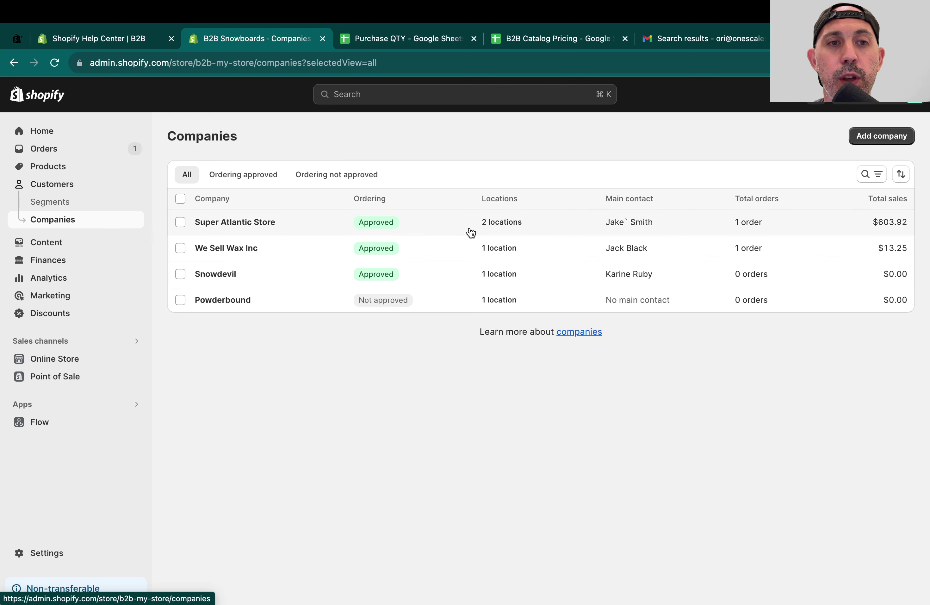
pyautogui.click(877, 142)
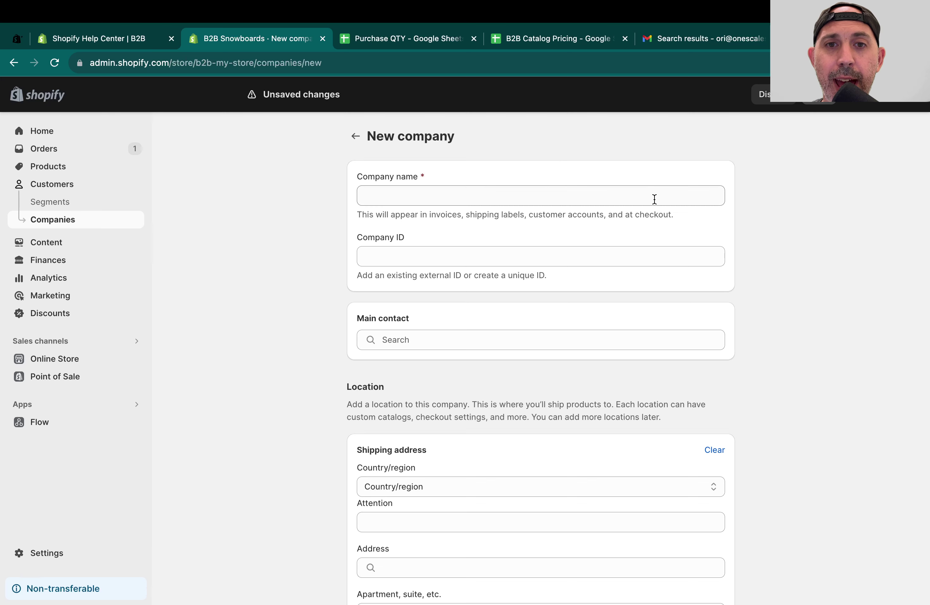
pyautogui.click(579, 197)
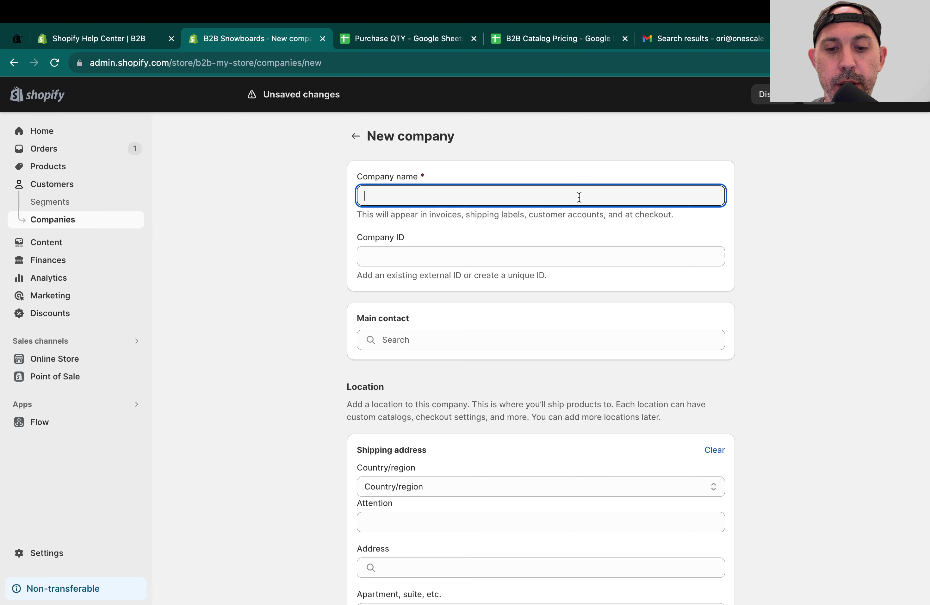
pyautogui.write('We buy everything')
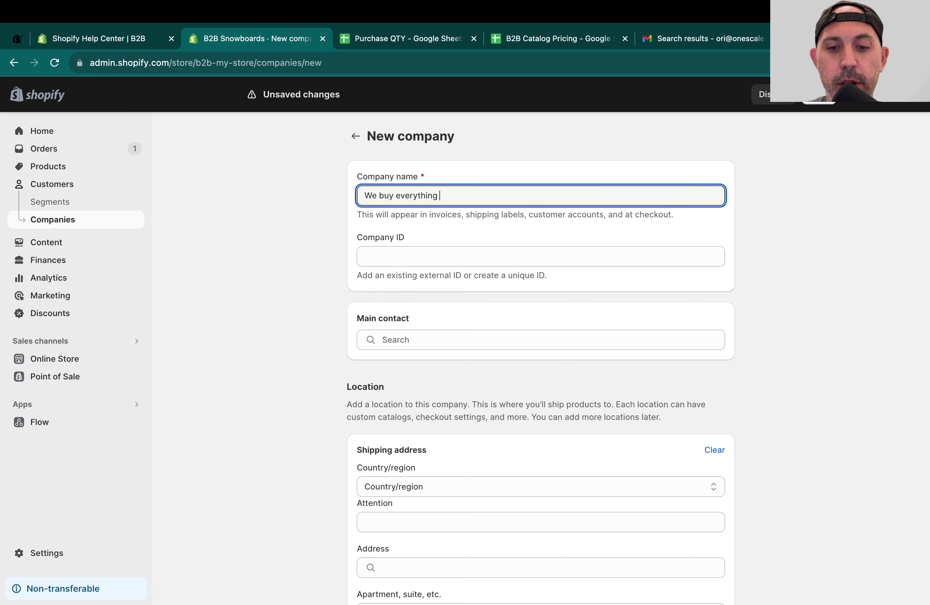
pyautogui.write(' inc')
pyautogui.click(558, 260)
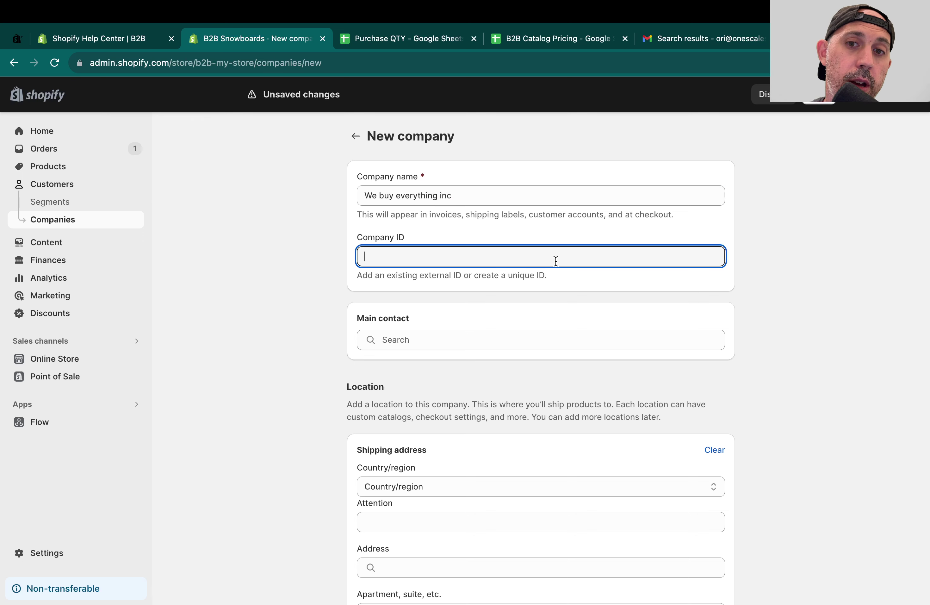
pyautogui.click(311, 359)
# Step: Examine the choices for the new company's main contact without selecting a customer
pyautogui.scroll(-3, 308, 363)
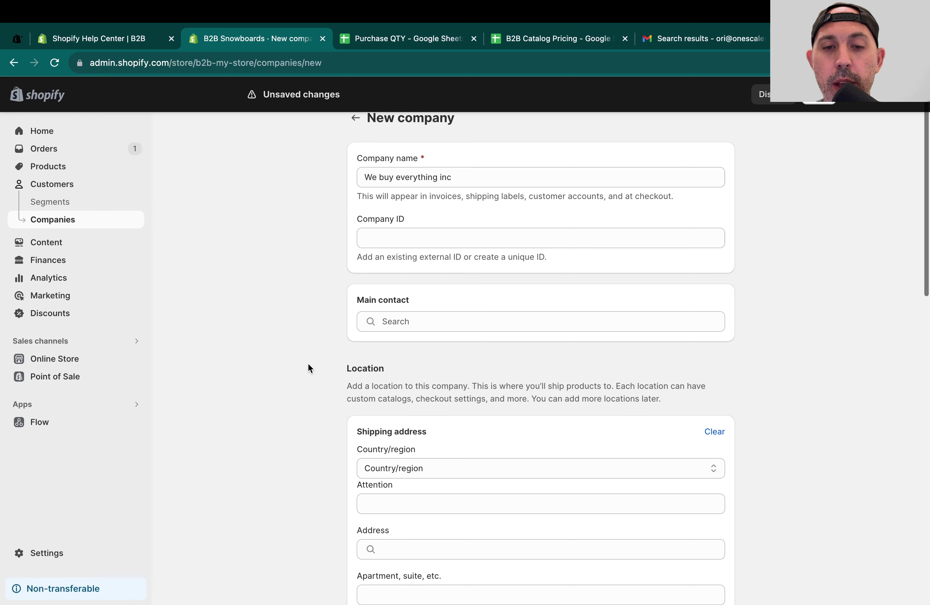
pyautogui.scroll(2, 317, 370)
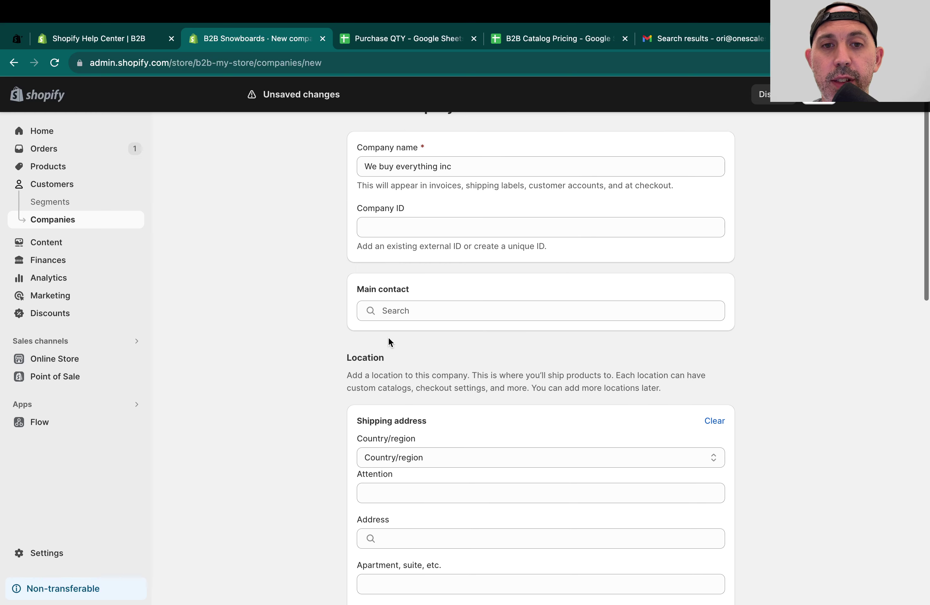
pyautogui.click(449, 309)
pyautogui.click(296, 321)
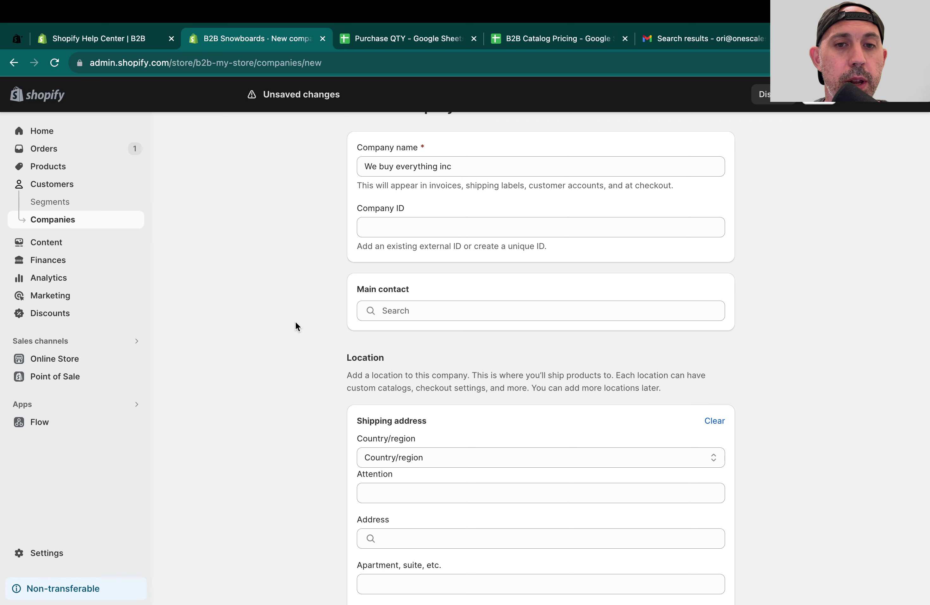
pyautogui.click(361, 311)
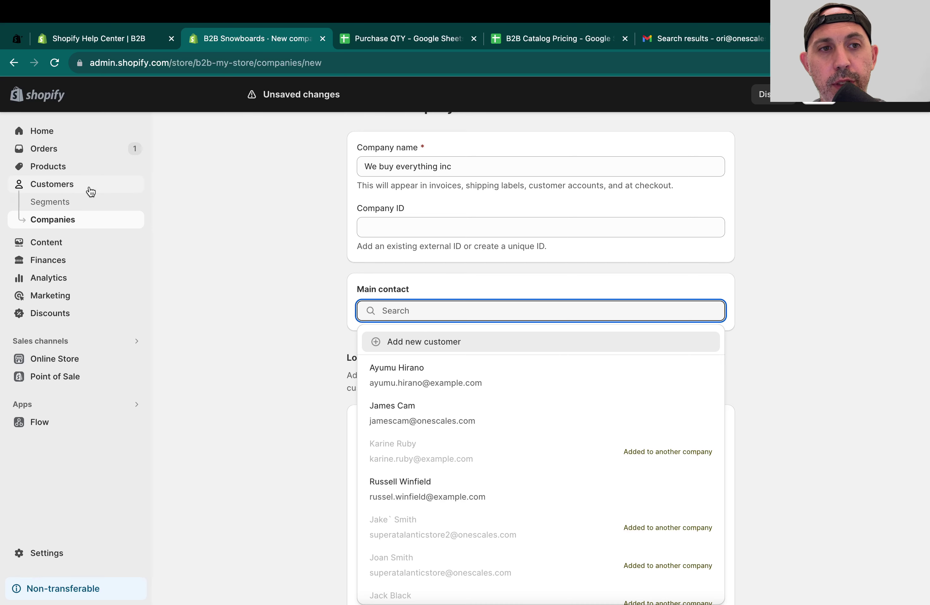
pyautogui.click(267, 241)
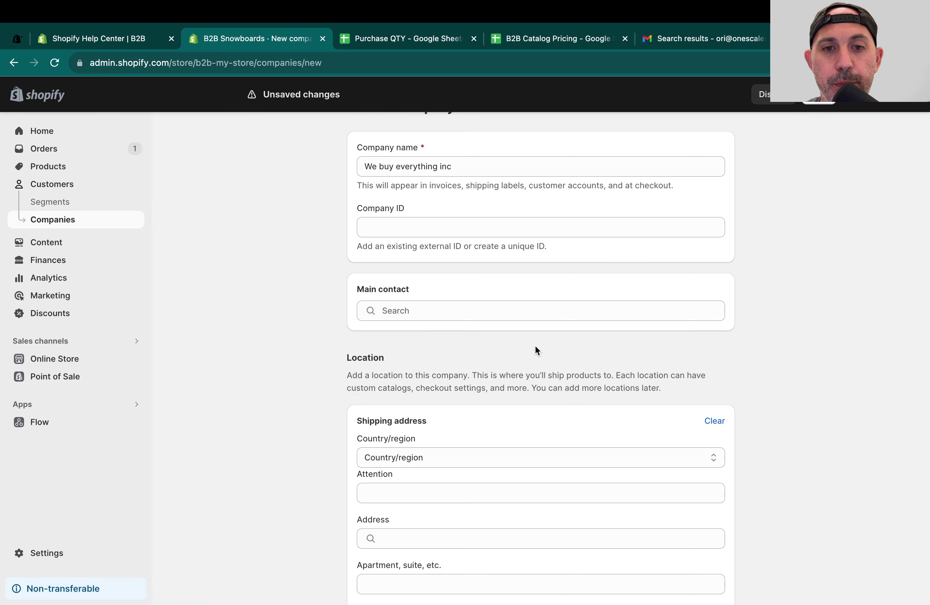
# Step: Review the new company's location fields and the available payment terms, leaving No payment terms selected
pyautogui.scroll(-5, 523, 416)
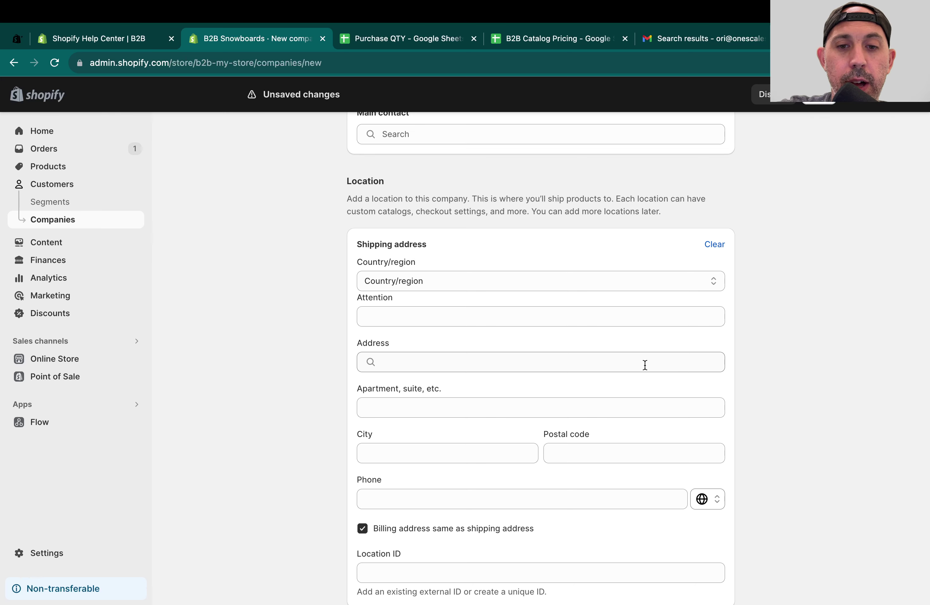
pyautogui.scroll(-10, 702, 361)
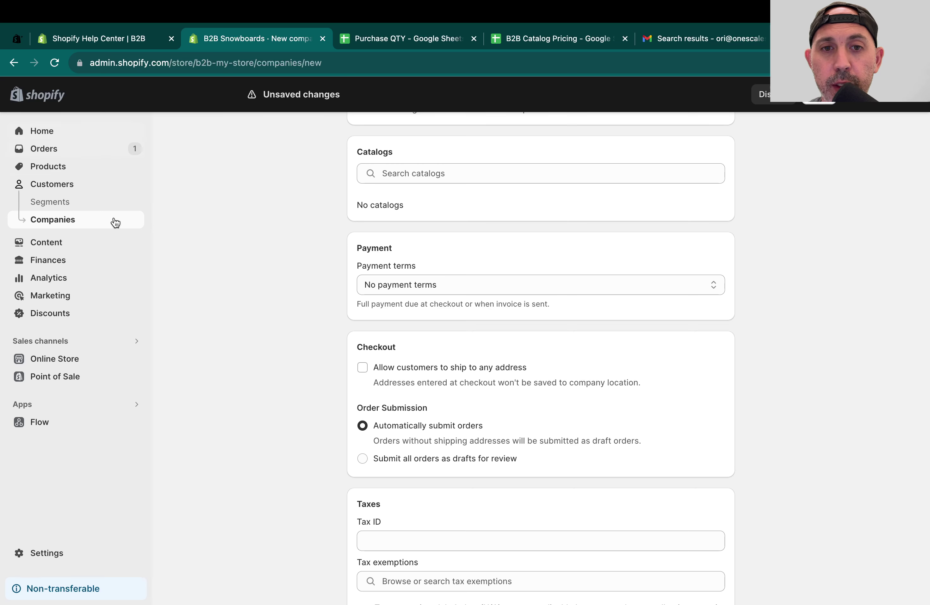
pyautogui.click(523, 285)
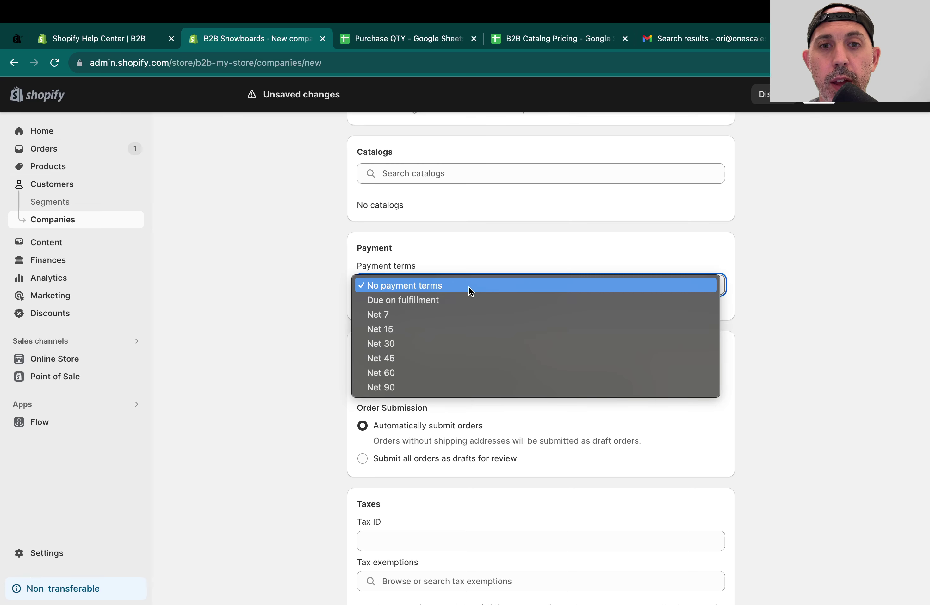
pyautogui.click(453, 286)
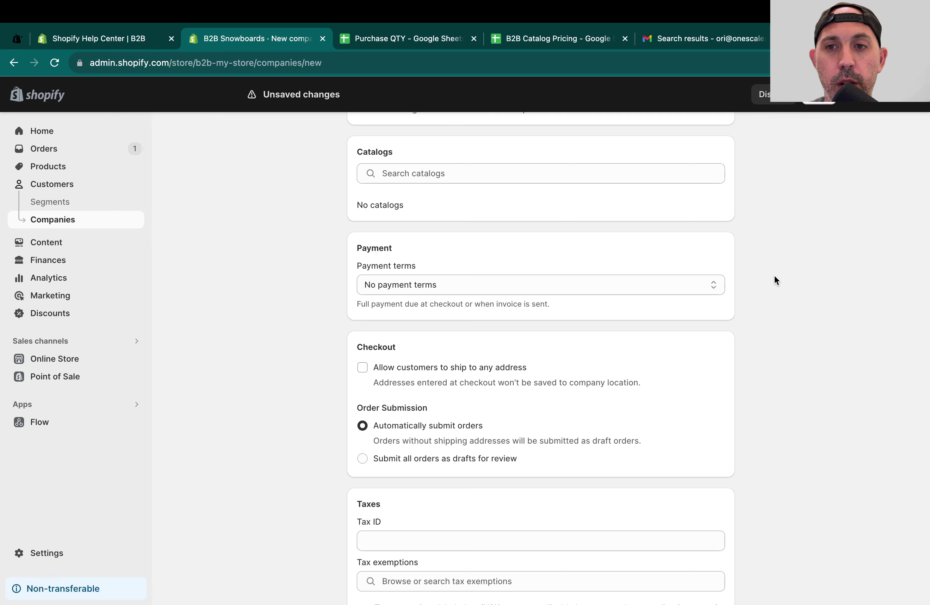
pyautogui.click(714, 283)
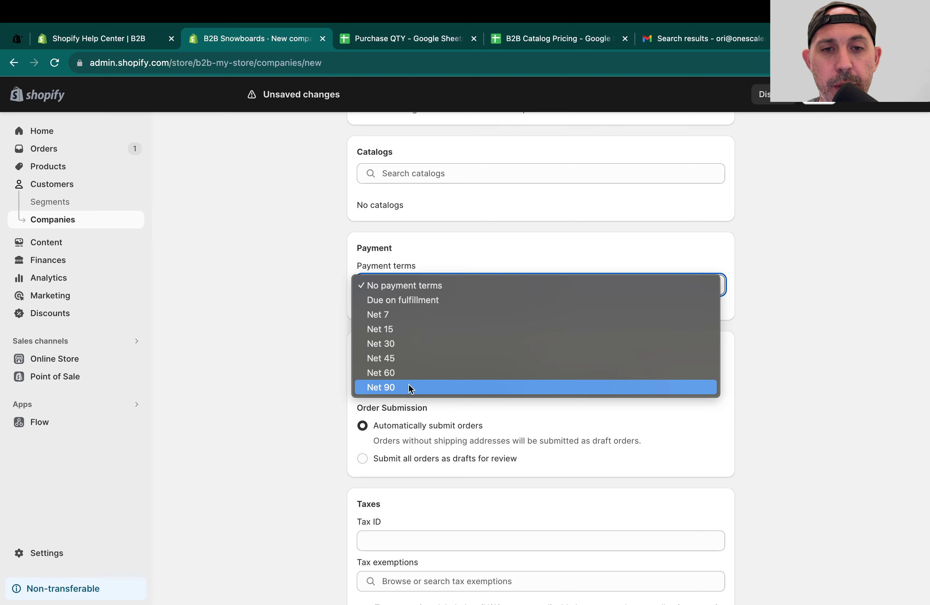
pyautogui.click(809, 332)
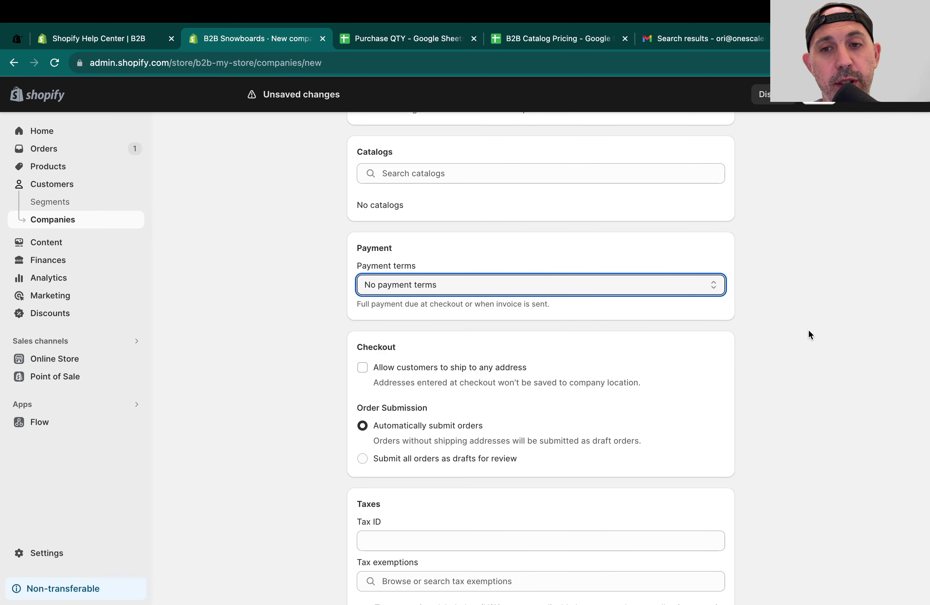
pyautogui.click(715, 286)
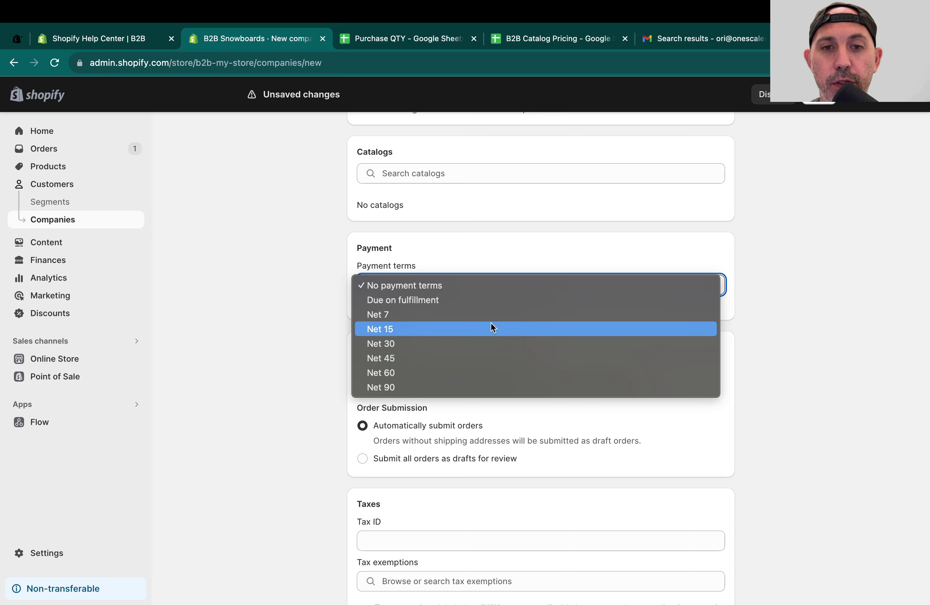
pyautogui.click(808, 320)
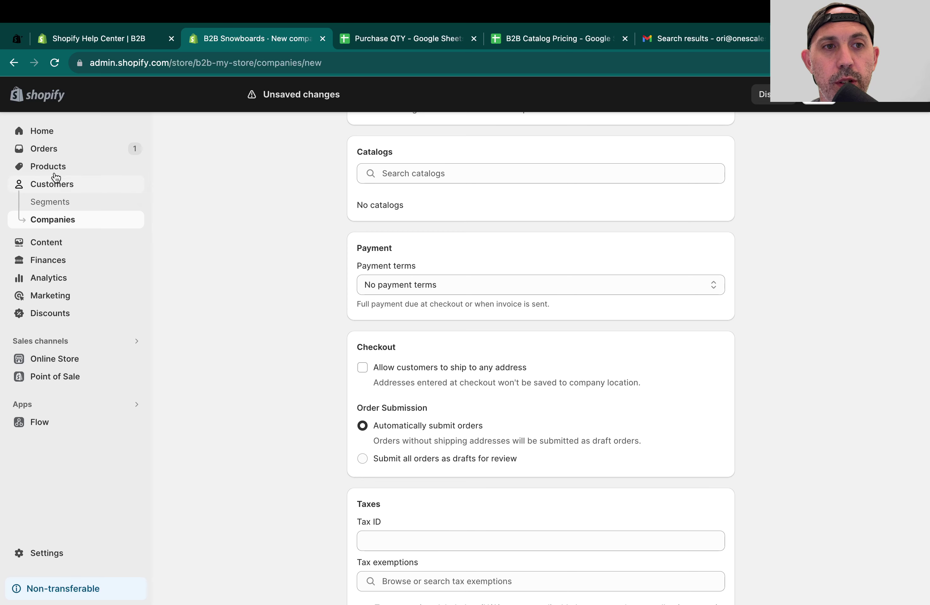
# Step: Open the store's orders list in a separate tab to see where drafts are kept, and return to the new company form
pyautogui.keyDown('super'); pyautogui.click(59, 150); pyautogui.keyUp('super')
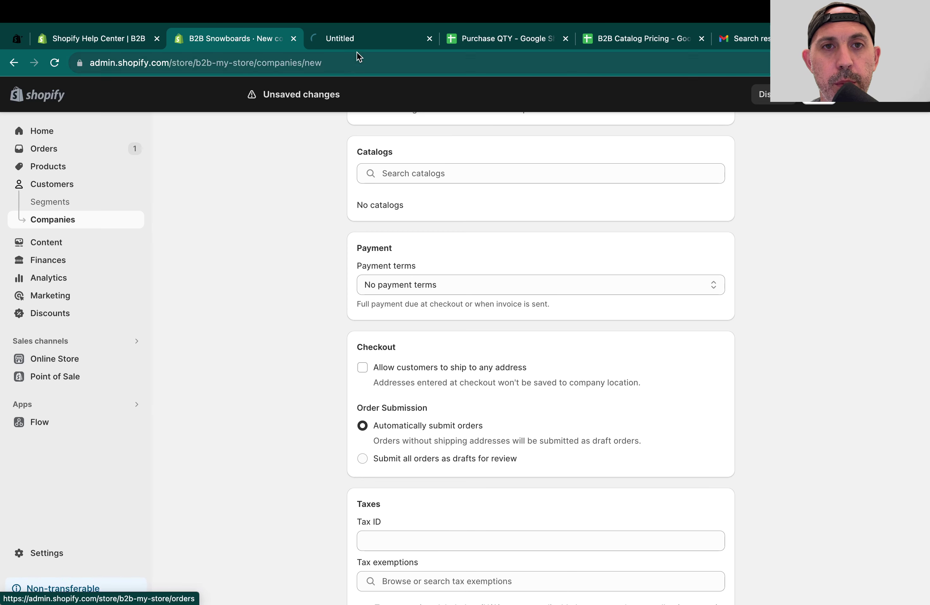
pyautogui.click(373, 38)
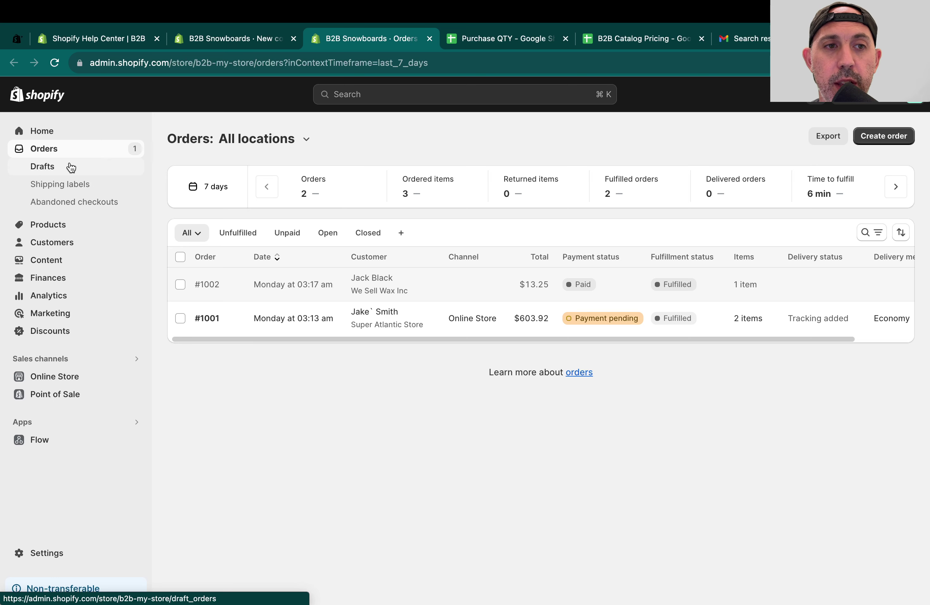
pyautogui.click(260, 38)
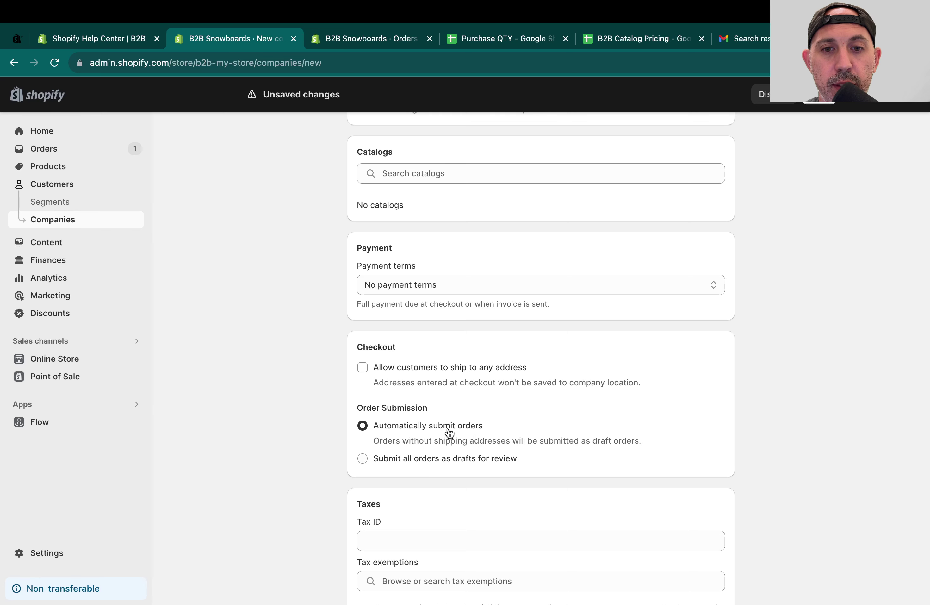
# Step: Review the tax settings of the new company and leave the form without saving the changes
pyautogui.scroll(-3, 332, 460)
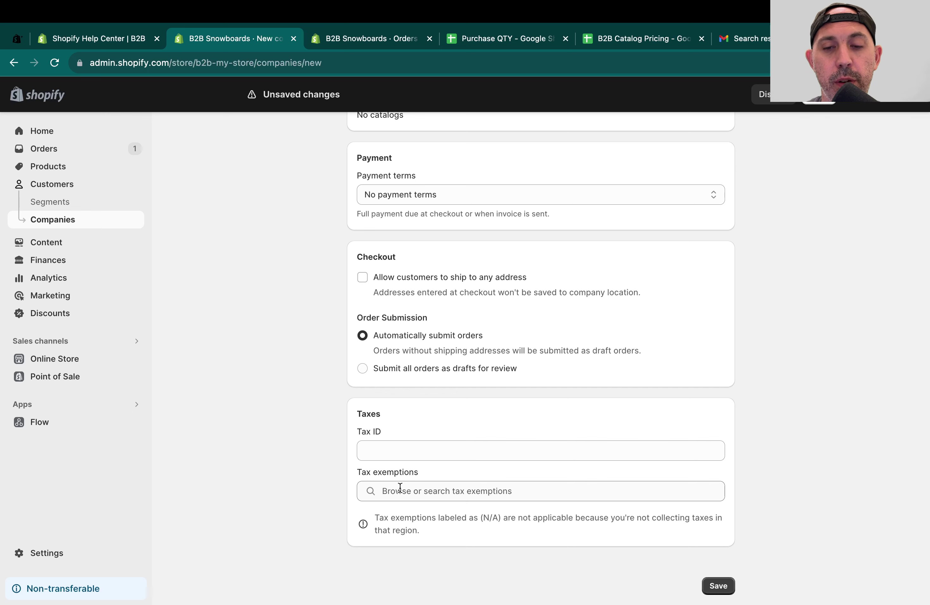
pyautogui.scroll(15, 844, 330)
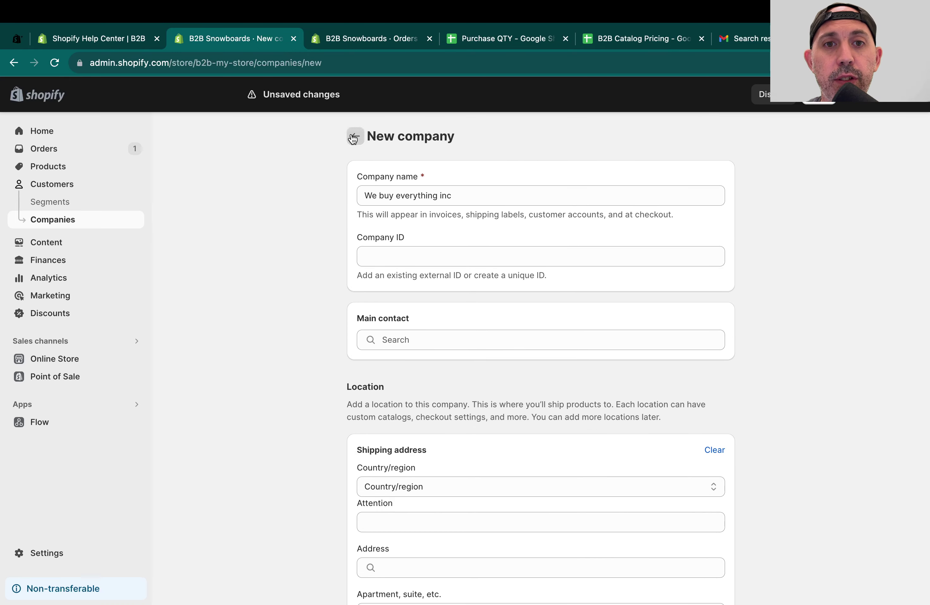
pyautogui.click(352, 135)
pyautogui.click(613, 375)
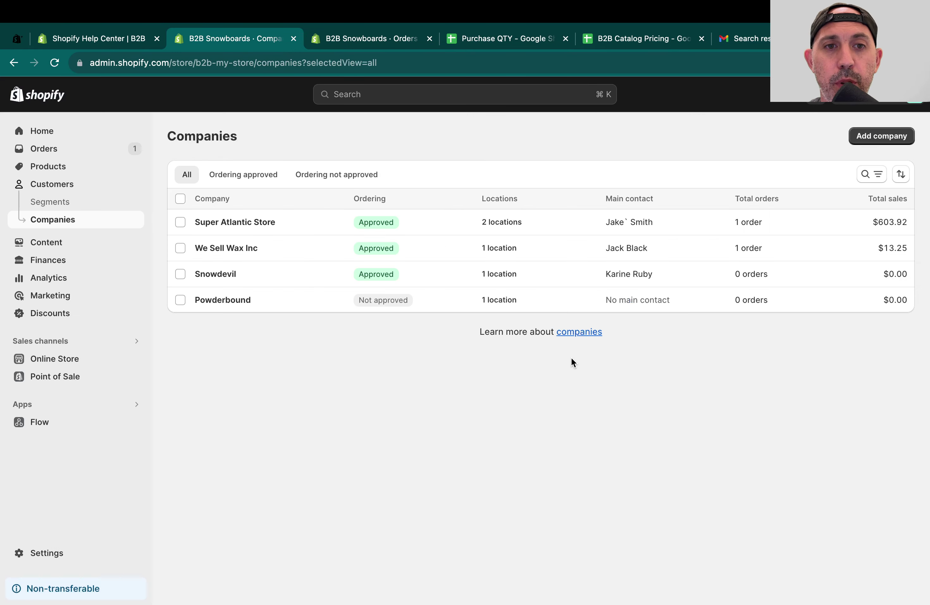
# Step: Open the Super Atlantic Store company and view its editable company details, closing them without changes
pyautogui.click(267, 224)
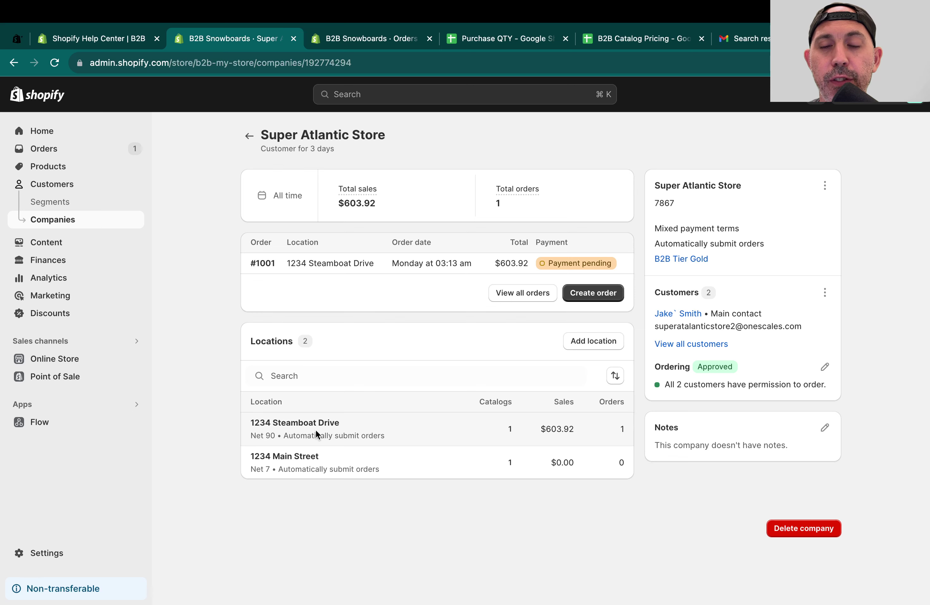
pyautogui.click(826, 189)
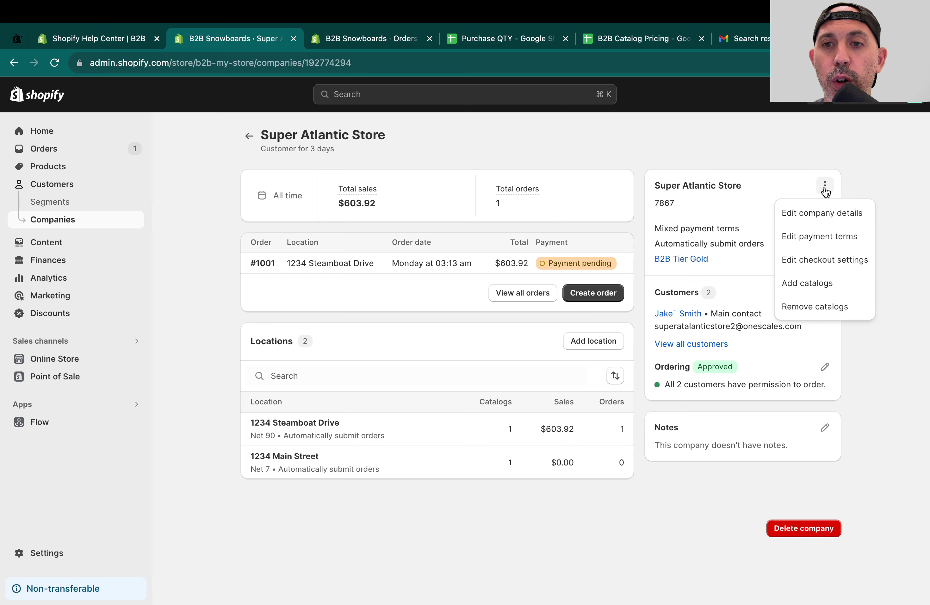
pyautogui.click(829, 212)
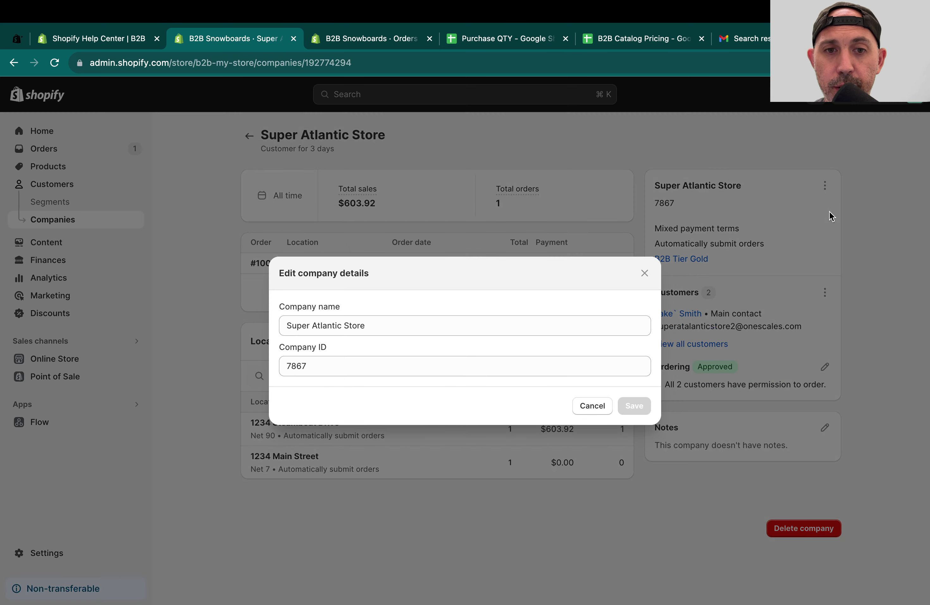
pyautogui.click(591, 408)
# Step: View the payment terms that can be applied to all Super Atlantic Store locations, without saving a change
pyautogui.click(826, 185)
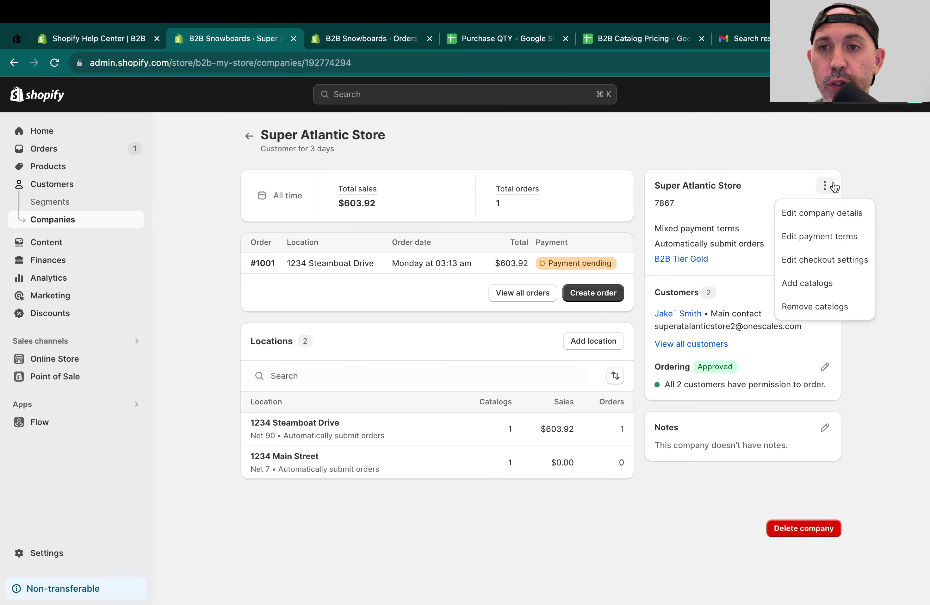
pyautogui.click(816, 236)
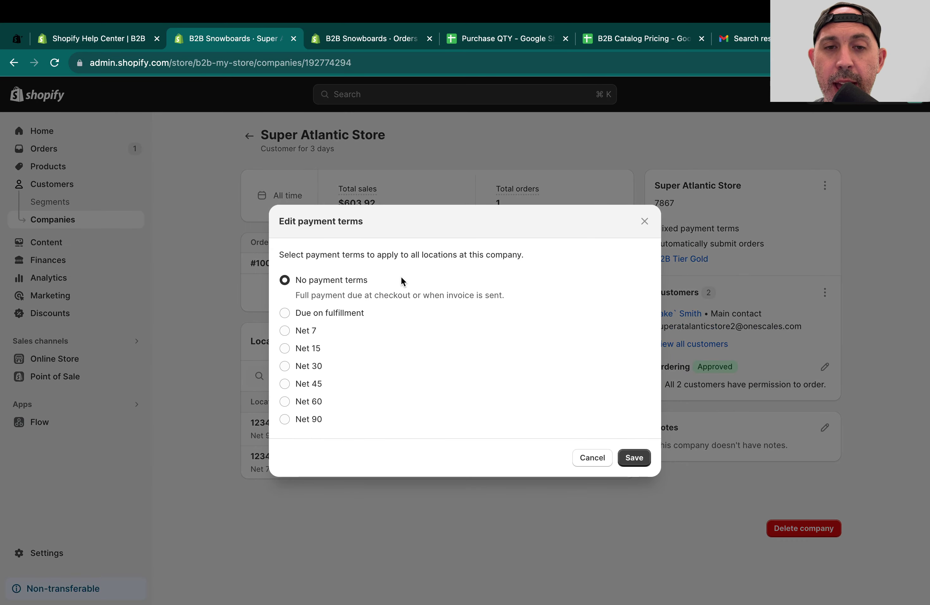
pyautogui.click(644, 221)
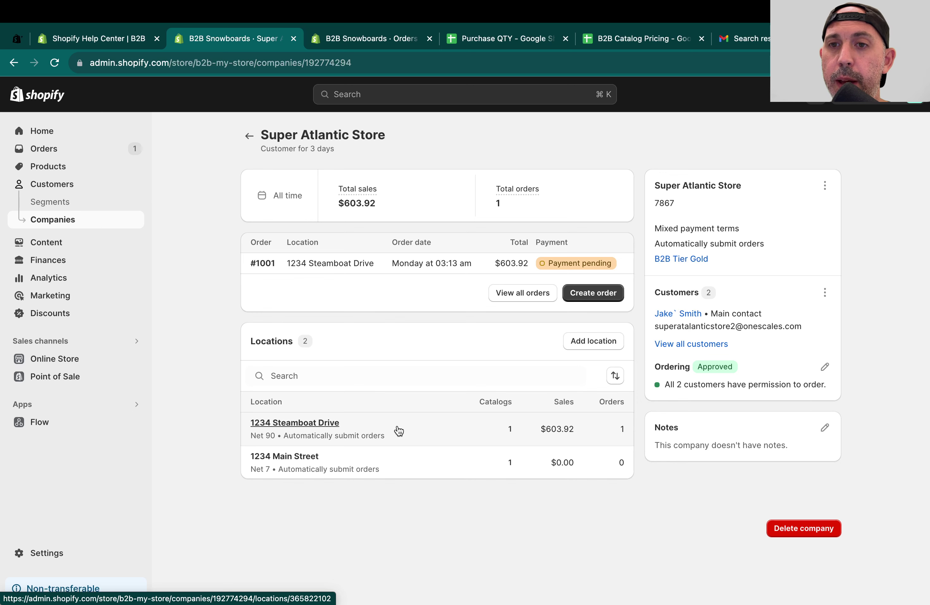
# Step: View the company-wide checkout settings for shipping addresses and order submission, without changing them
pyautogui.click(826, 186)
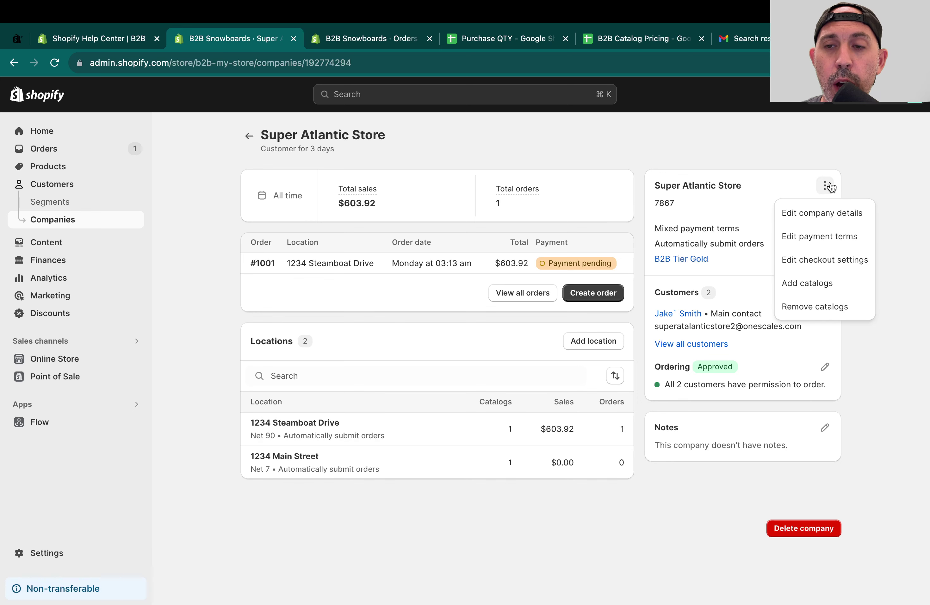
pyautogui.click(826, 261)
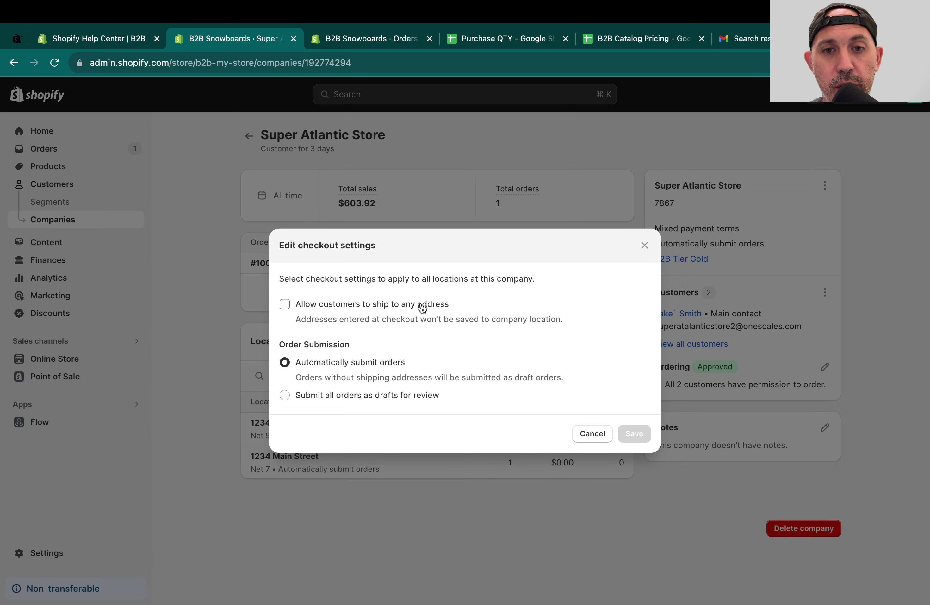
pyautogui.click(644, 245)
# Step: View the catalogs that can be added to all Super Atlantic Store locations, and cancel without adding any
pyautogui.click(825, 185)
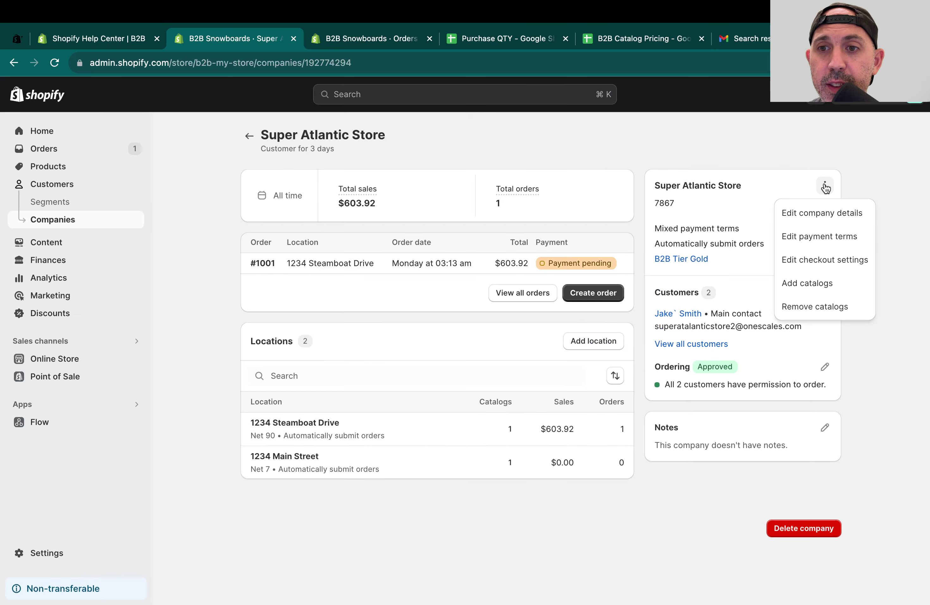
pyautogui.click(817, 284)
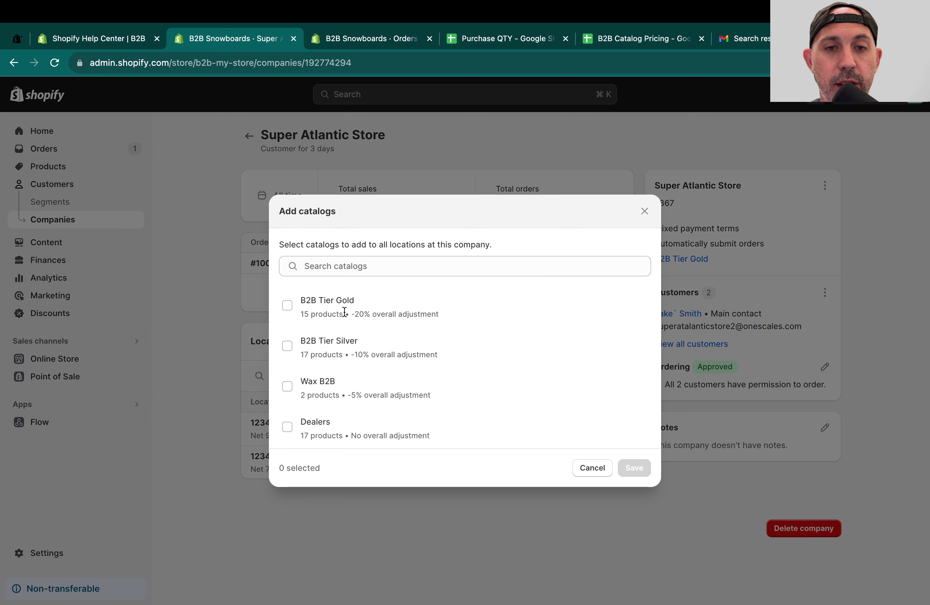
pyautogui.click(589, 467)
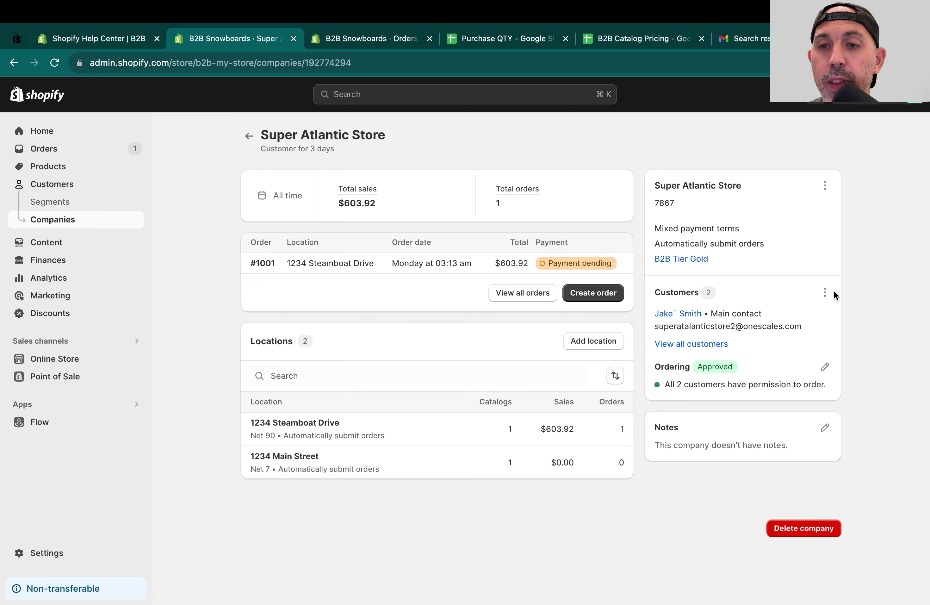
# Step: View the customer management options and the notes editor of the Super Atlantic Store company, without making changes
pyautogui.click(825, 292)
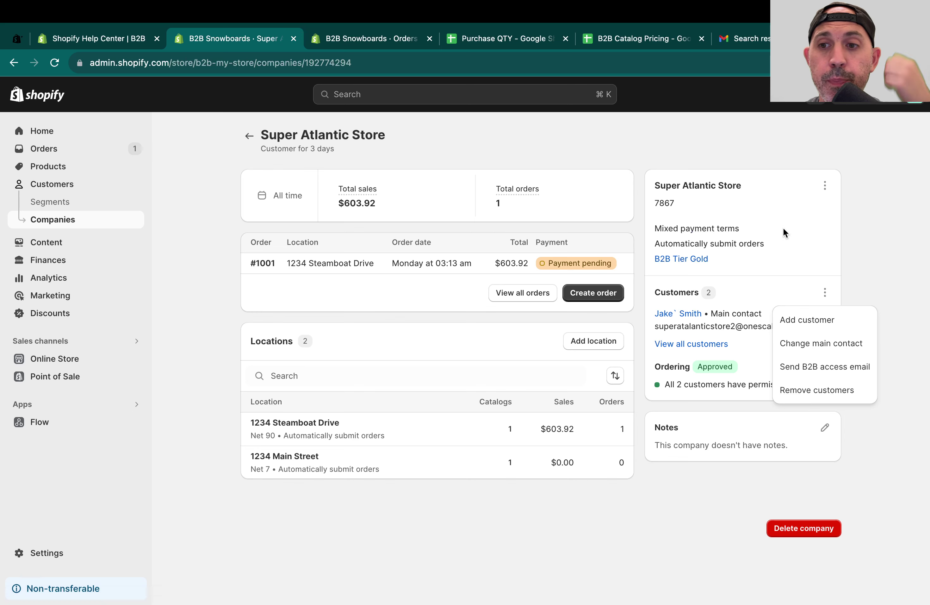
pyautogui.click(902, 259)
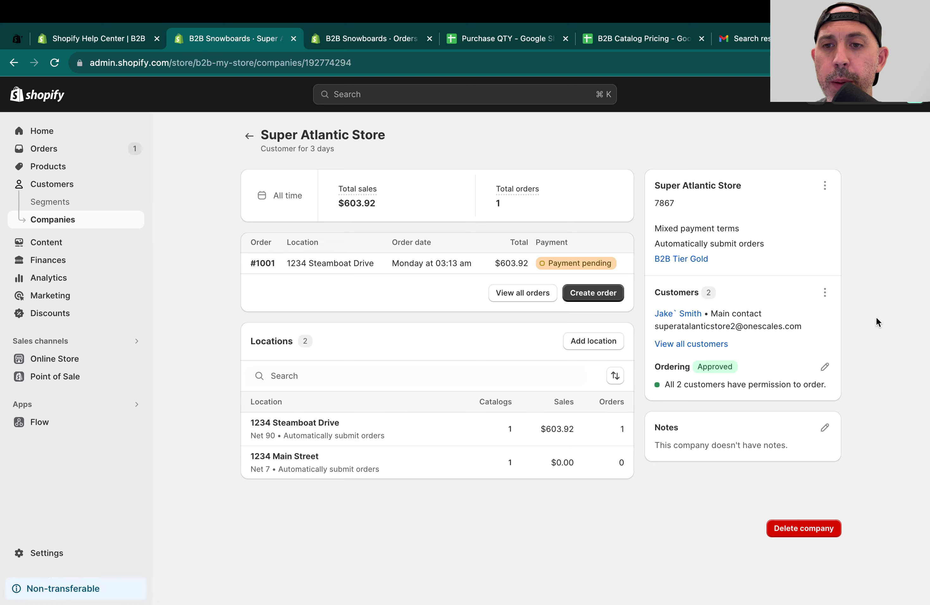
pyautogui.click(825, 428)
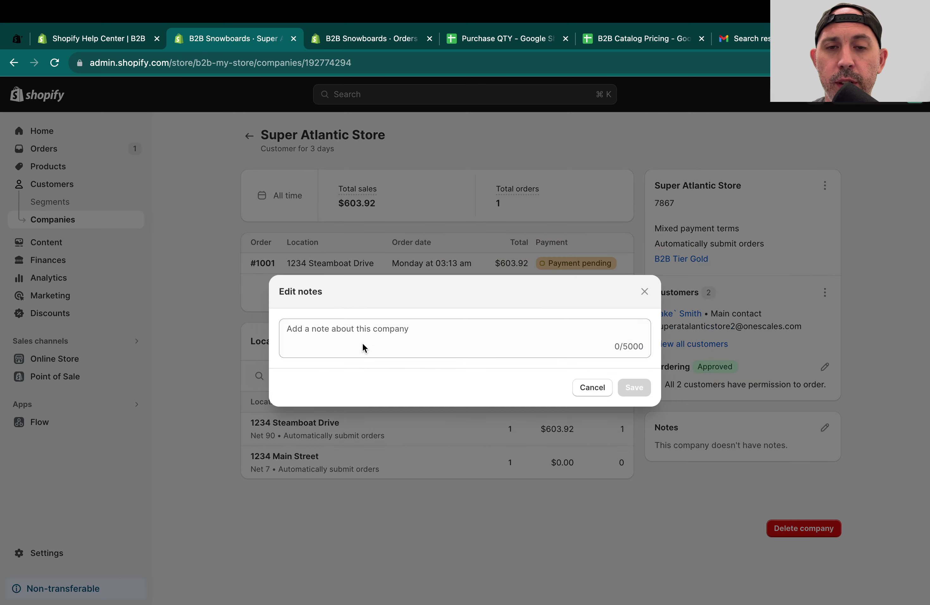
pyautogui.click(584, 391)
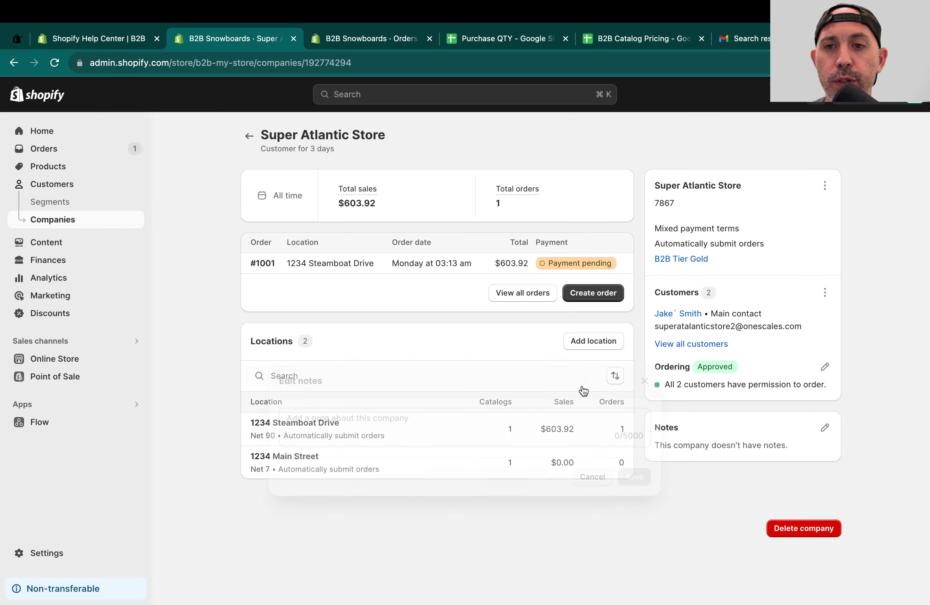
pyautogui.click(825, 292)
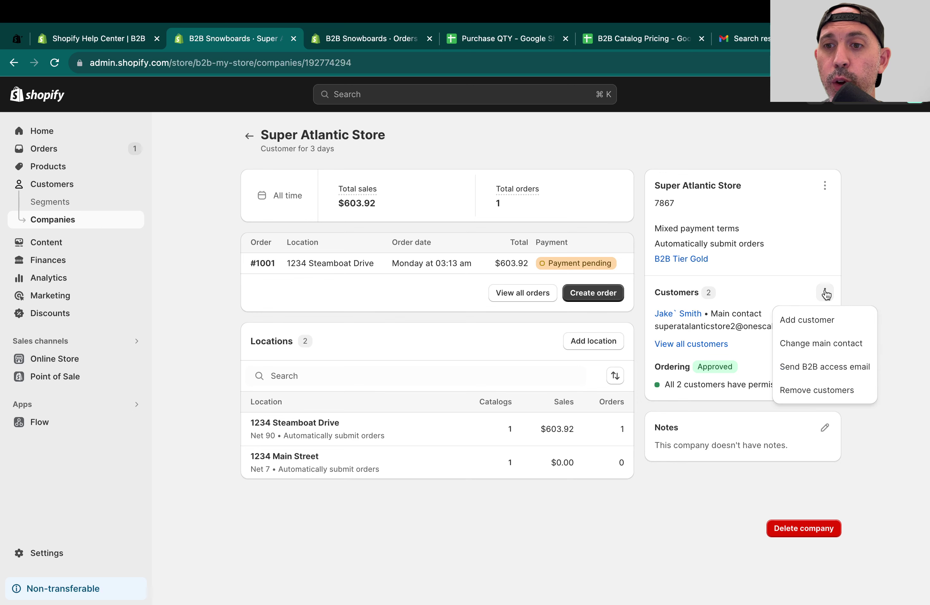
pyautogui.click(888, 265)
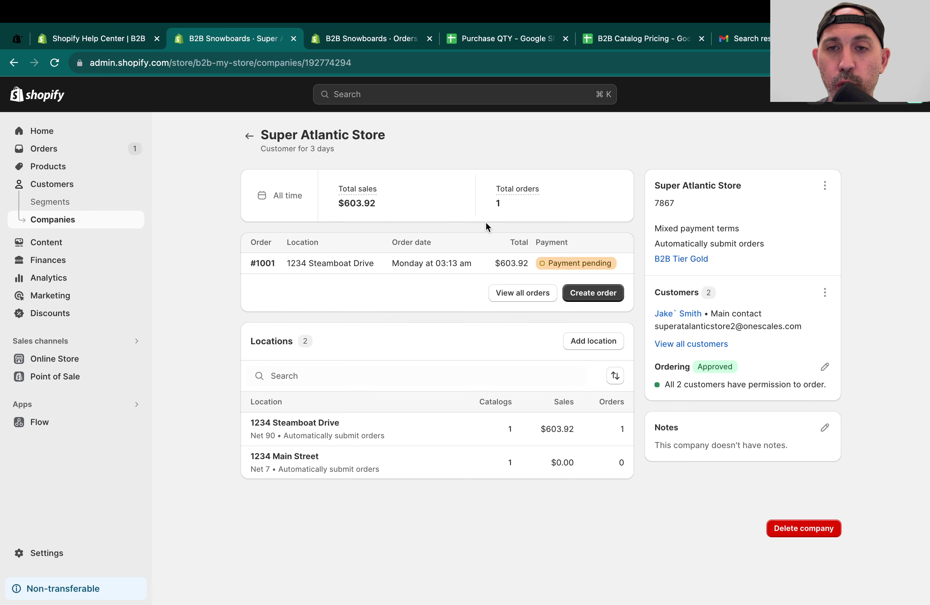
# Step: Preview the B2B access email for the company's main contact, and cancel without sending it
pyautogui.click(824, 292)
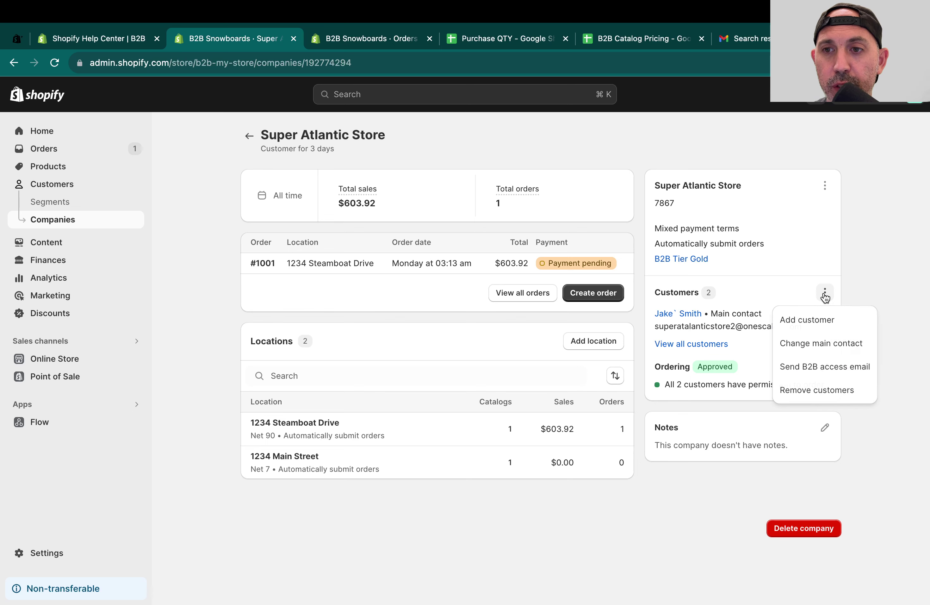
pyautogui.click(832, 371)
pyautogui.click(343, 278)
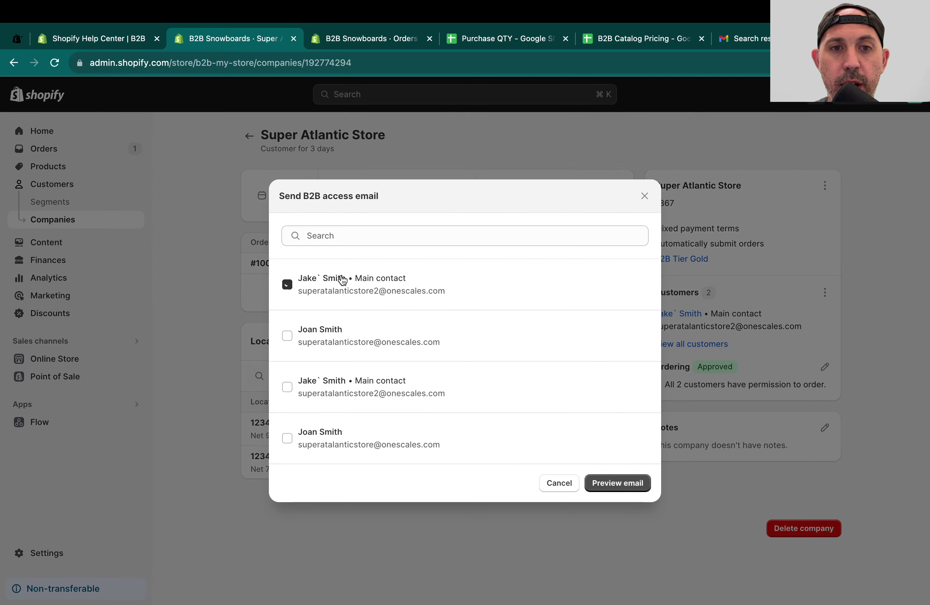
pyautogui.click(624, 489)
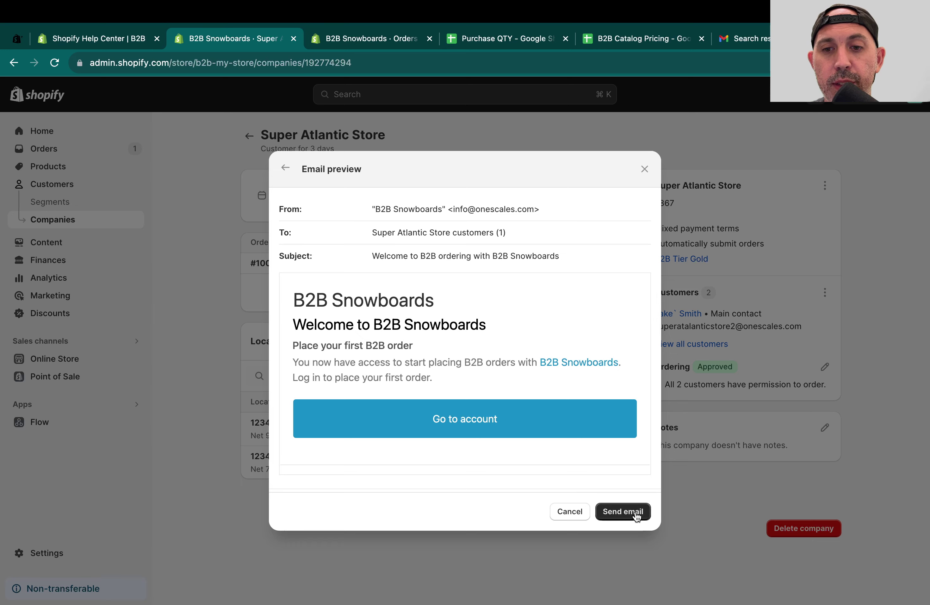
pyautogui.click(570, 512)
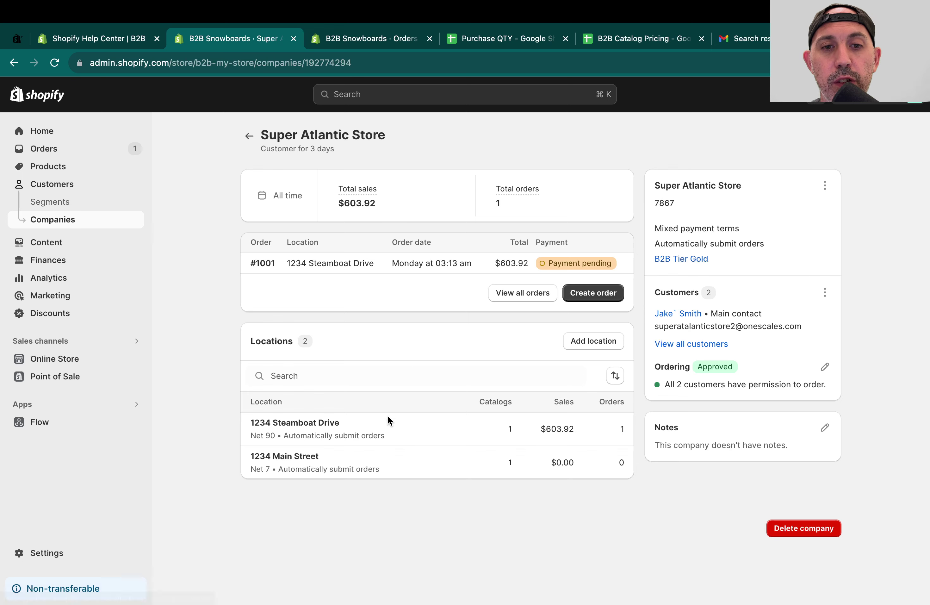
# Step: Open the company location with Net 90 payment terms and review its shipping and billing addresses
pyautogui.click(316, 424)
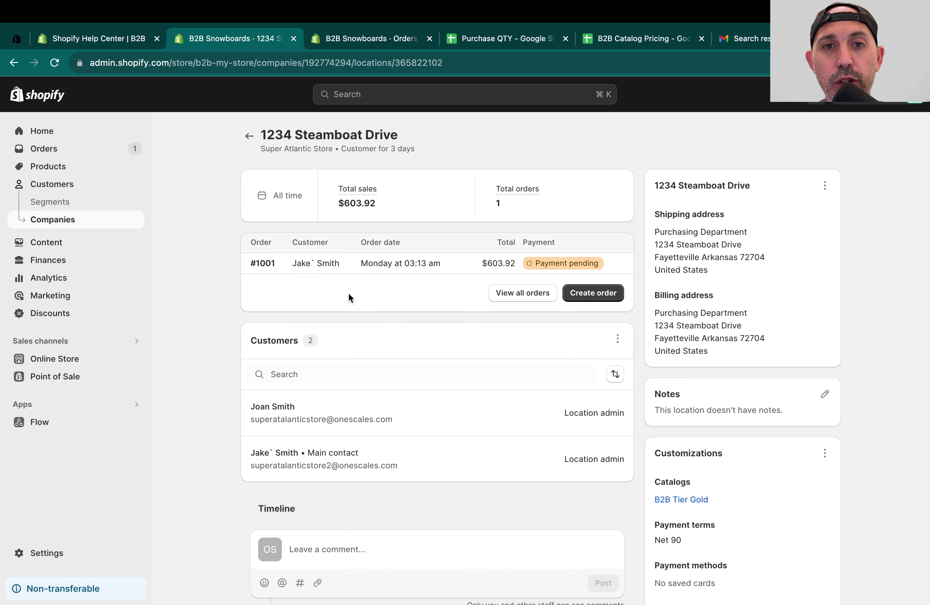
pyautogui.moveTo(654, 228); pyautogui.dragTo(713, 269)
pyautogui.moveTo(677, 303); pyautogui.dragTo(707, 349)
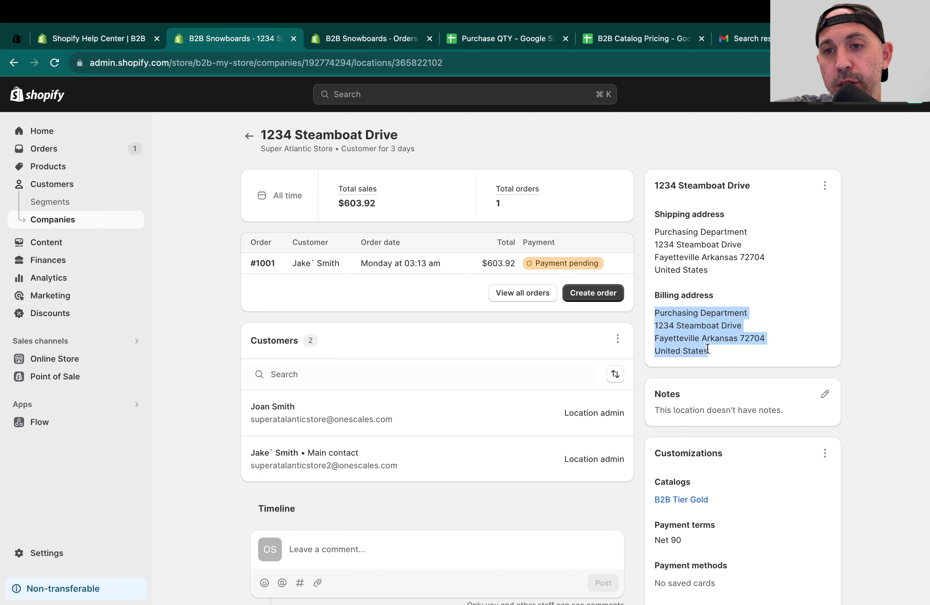
pyautogui.click(707, 350)
pyautogui.moveTo(655, 230); pyautogui.dragTo(710, 274)
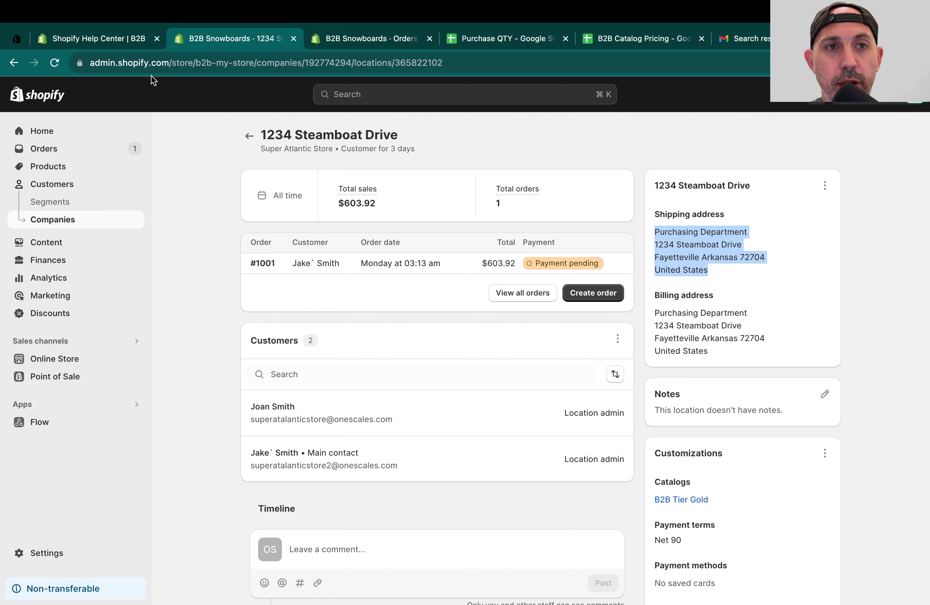
pyautogui.moveTo(133, 63); pyautogui.dragTo(325, 59)
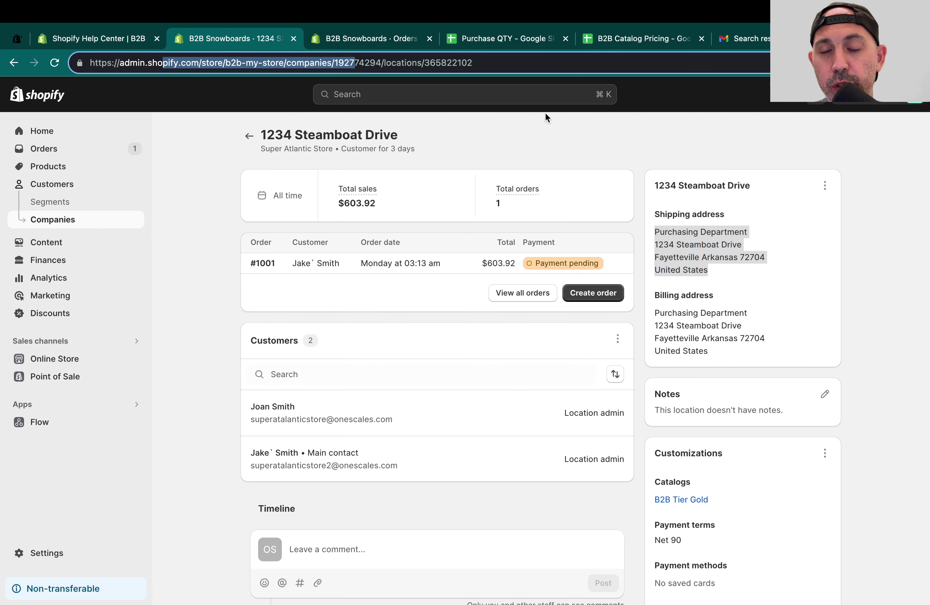
pyautogui.click(878, 345)
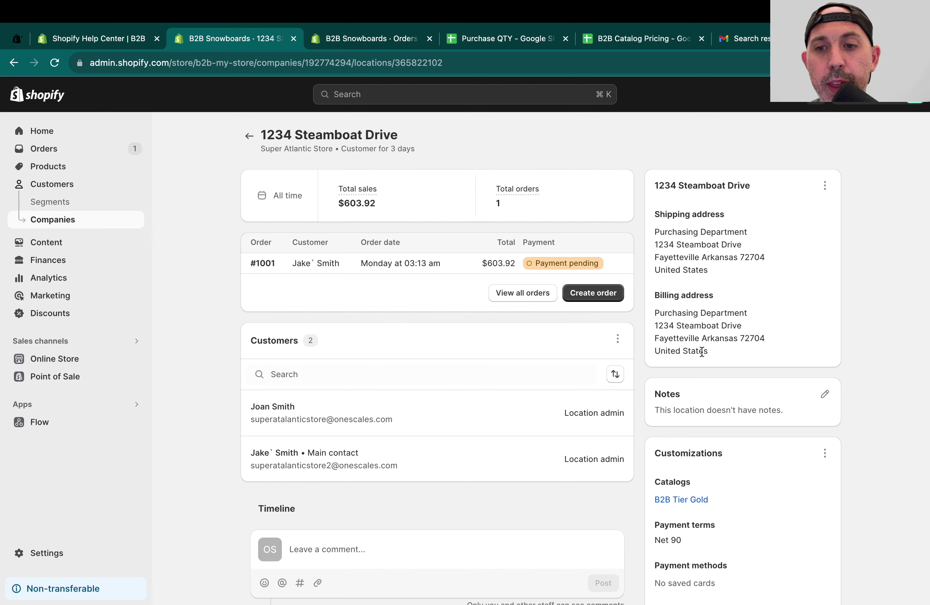
# Step: View the catalogs assigned to this company location, and cancel without changing them
pyautogui.scroll(-2, 758, 419)
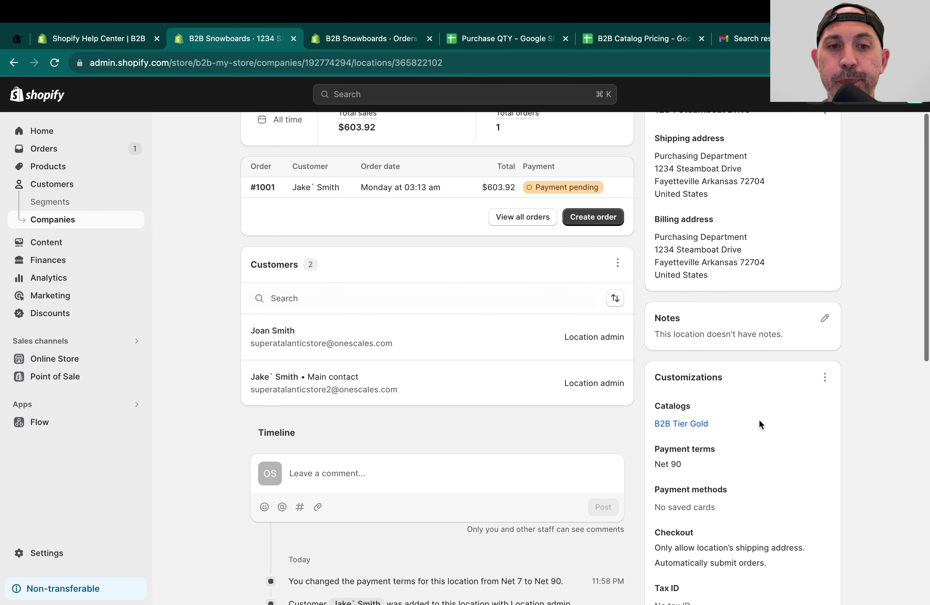
pyautogui.click(826, 377)
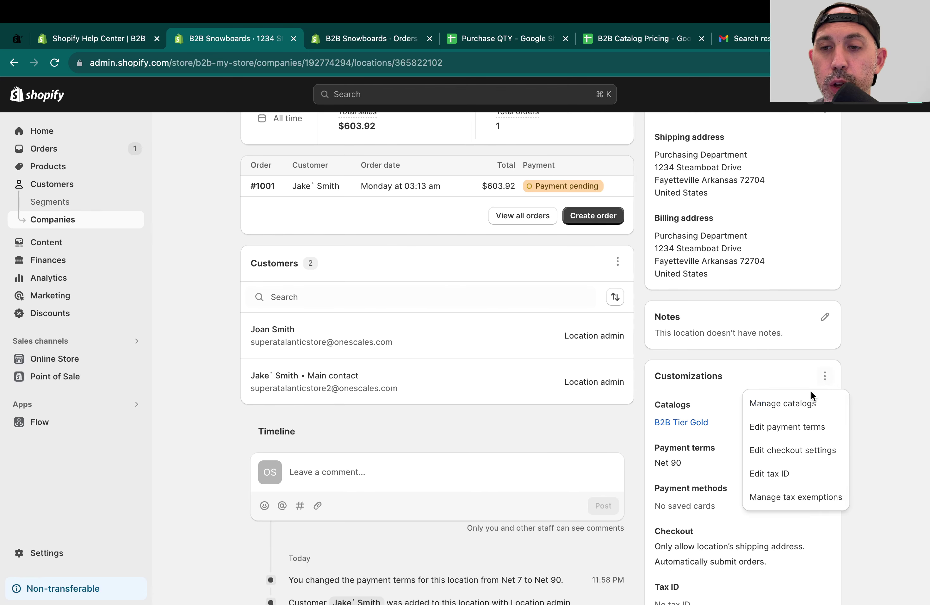
pyautogui.click(798, 402)
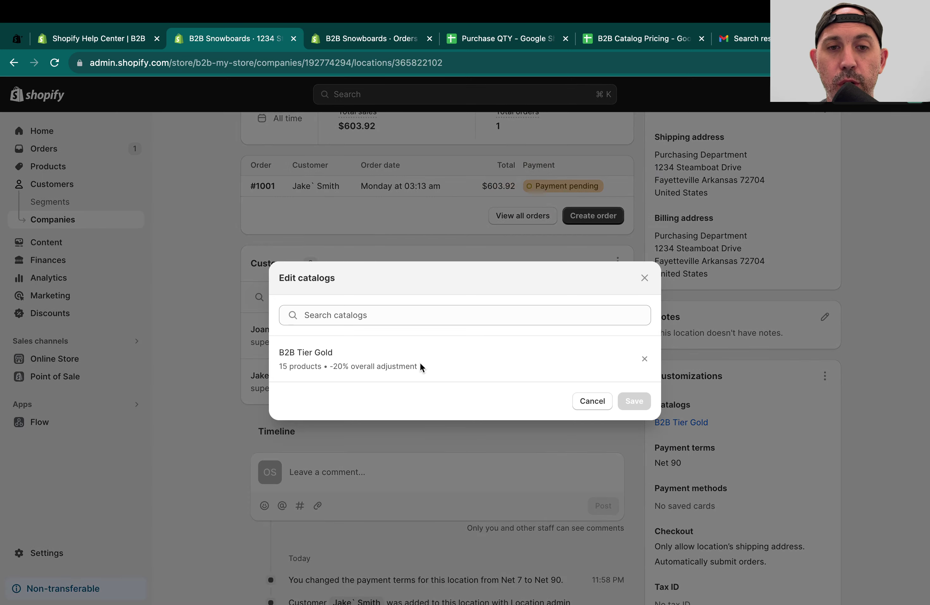
pyautogui.click(593, 401)
# Step: Examine the location's payment methods, checkout rules, tax ID and tax exemptions, along with its activity timeline
pyautogui.scroll(-3, 841, 467)
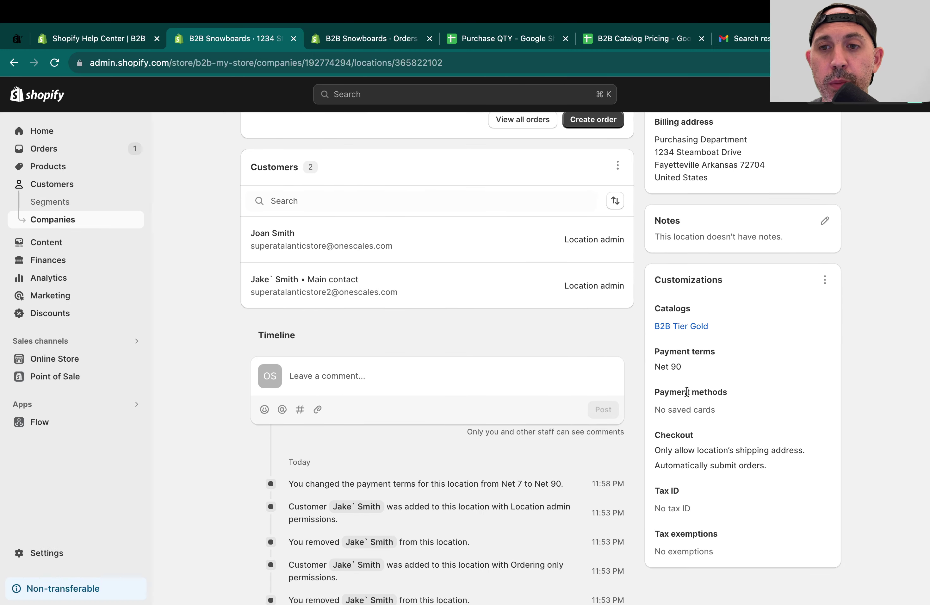
pyautogui.moveTo(664, 393); pyautogui.dragTo(716, 393)
pyautogui.click(709, 406)
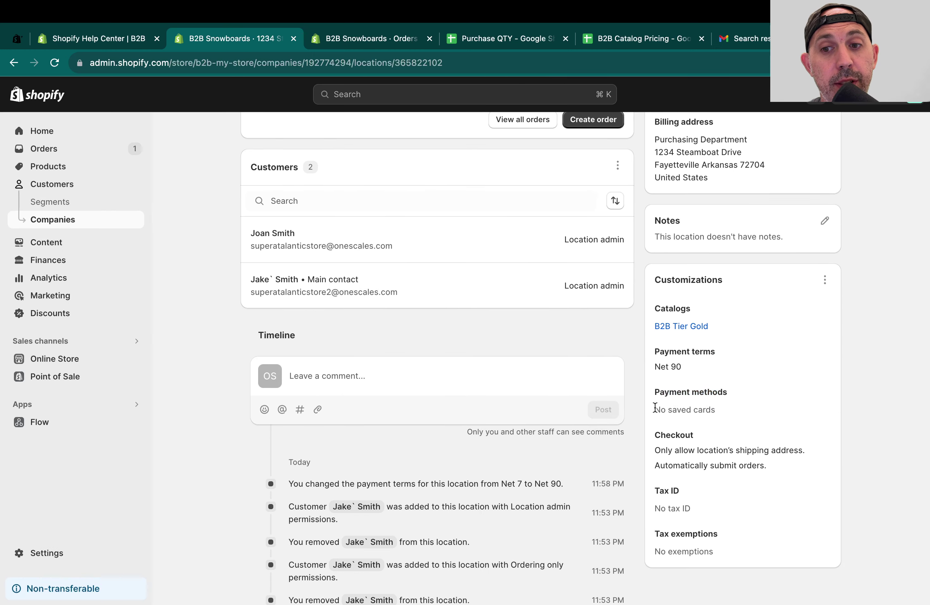
pyautogui.moveTo(655, 408); pyautogui.dragTo(711, 407)
pyautogui.click(711, 406)
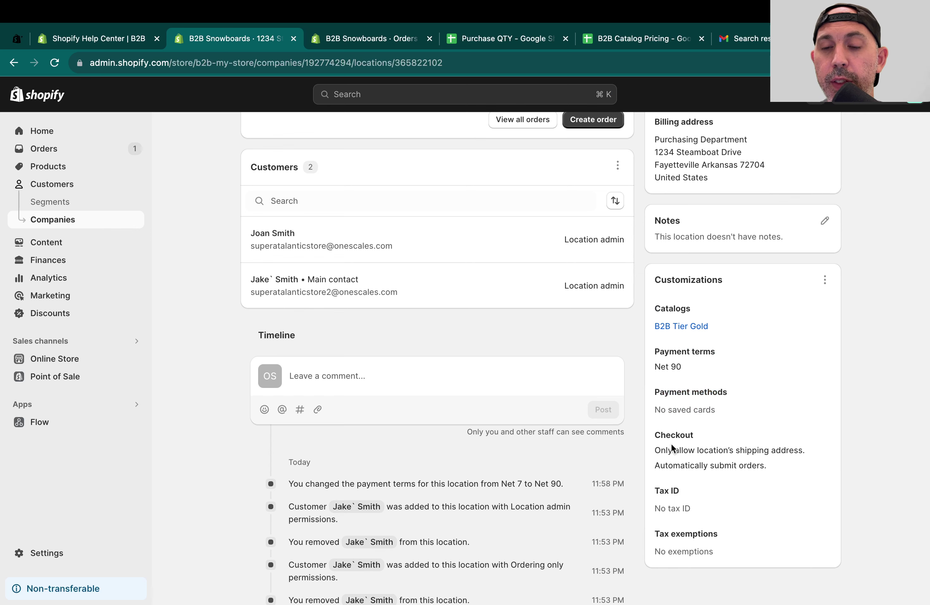
pyautogui.moveTo(670, 449); pyautogui.dragTo(719, 465)
pyautogui.click(716, 464)
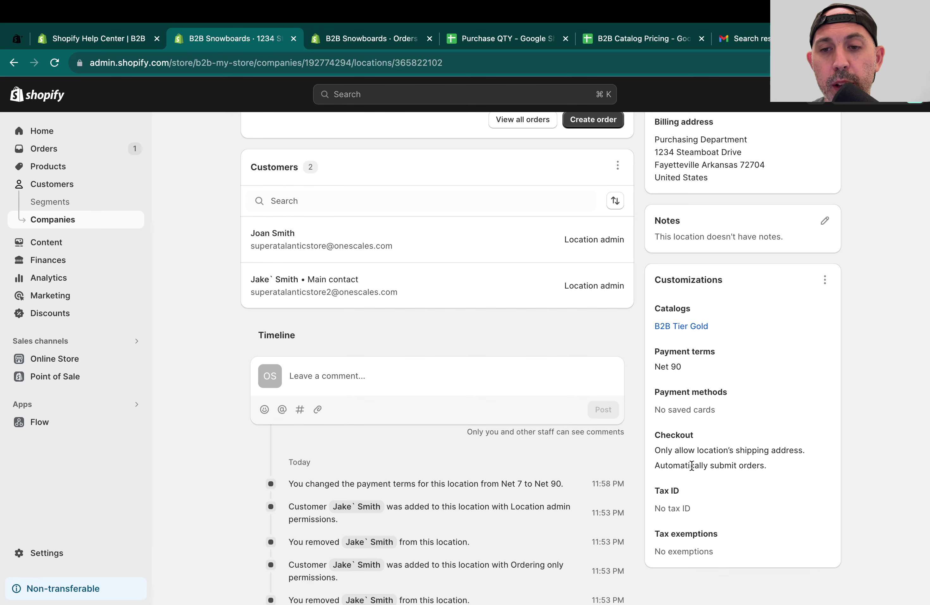
pyautogui.moveTo(664, 509); pyautogui.dragTo(728, 515)
pyautogui.moveTo(668, 551); pyautogui.dragTo(713, 552)
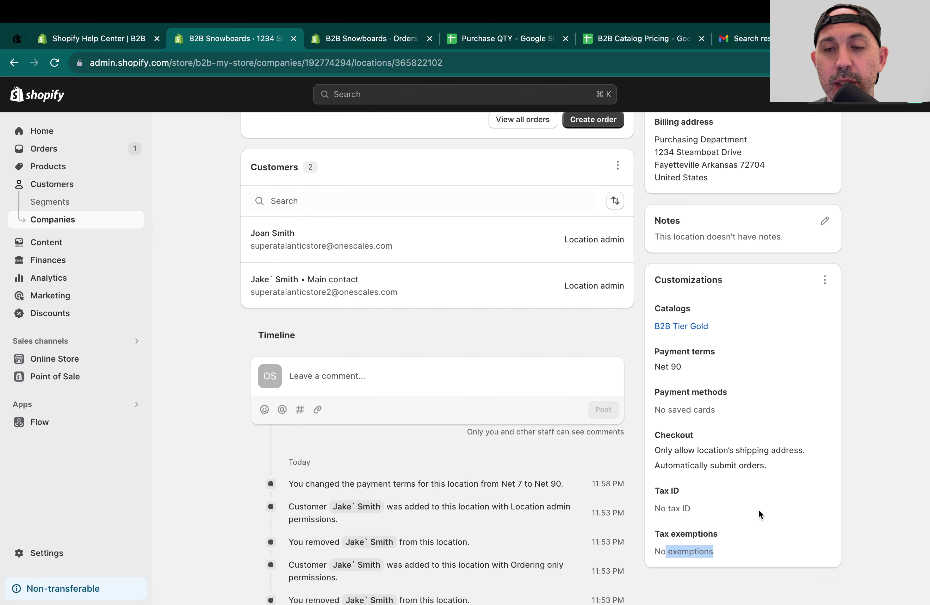
pyautogui.scroll(2, 728, 398)
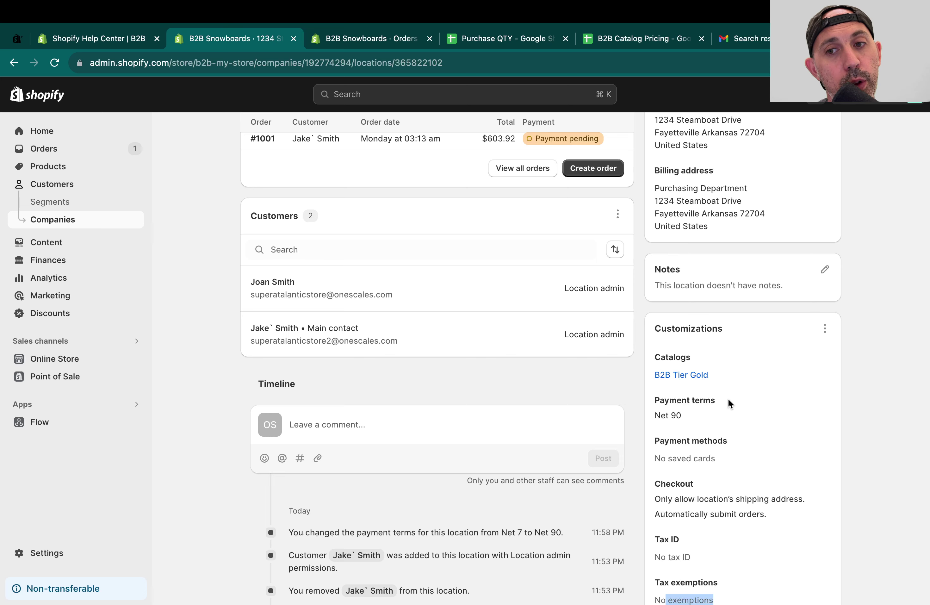
pyautogui.scroll(-6, 729, 398)
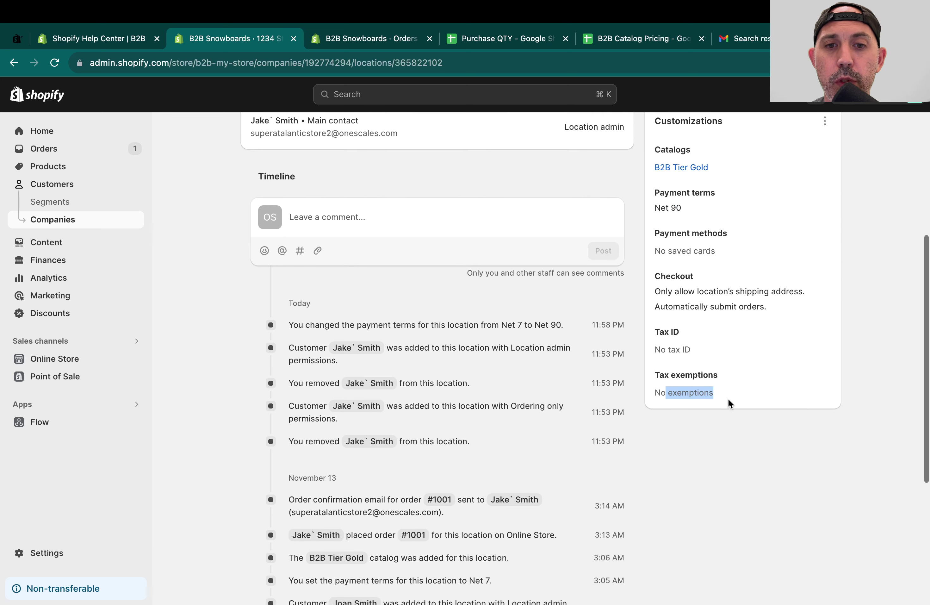
pyautogui.scroll(10, 738, 365)
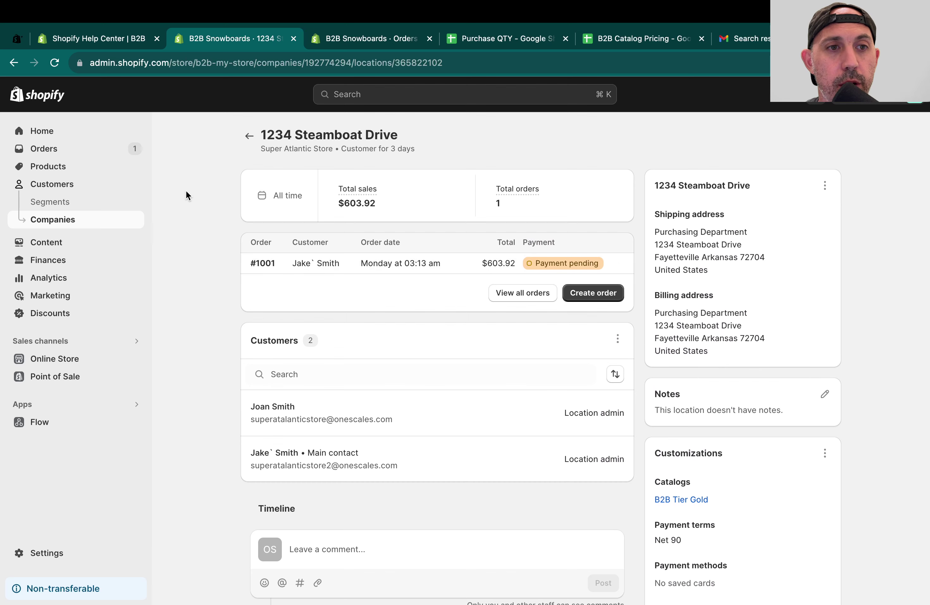
# Step: Open the product catalogs list and start a new B2B catalog that includes all products
pyautogui.click(89, 166)
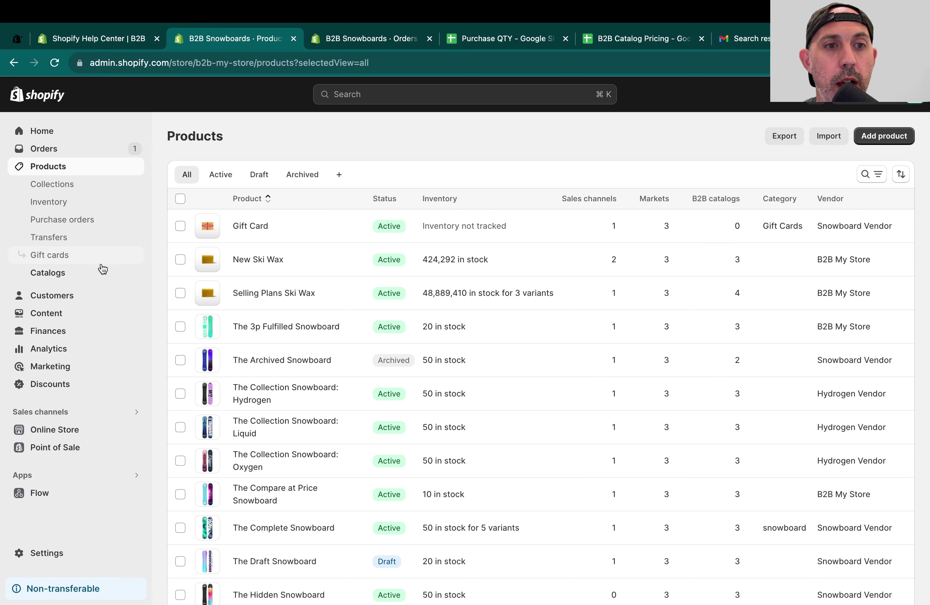
pyautogui.click(93, 274)
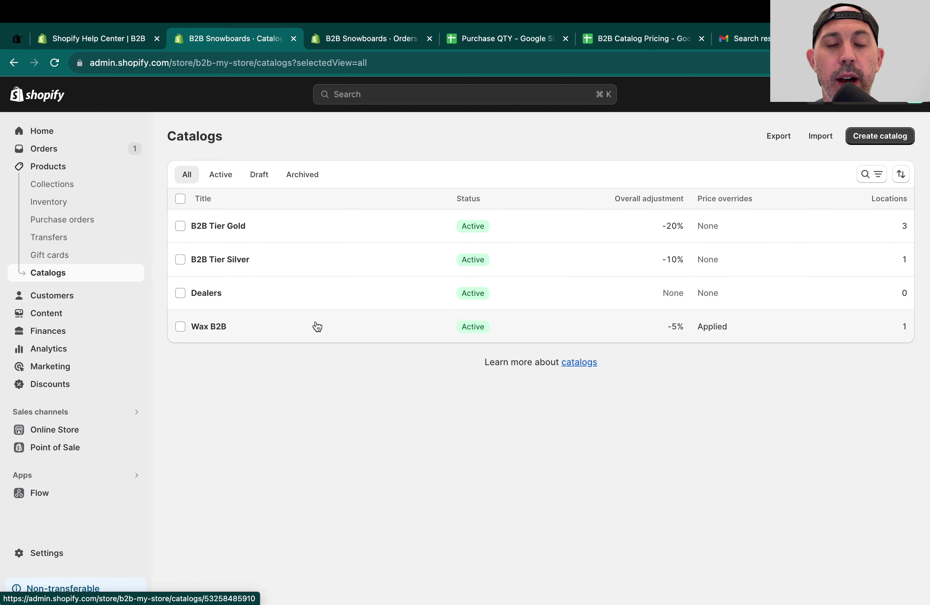
pyautogui.click(881, 134)
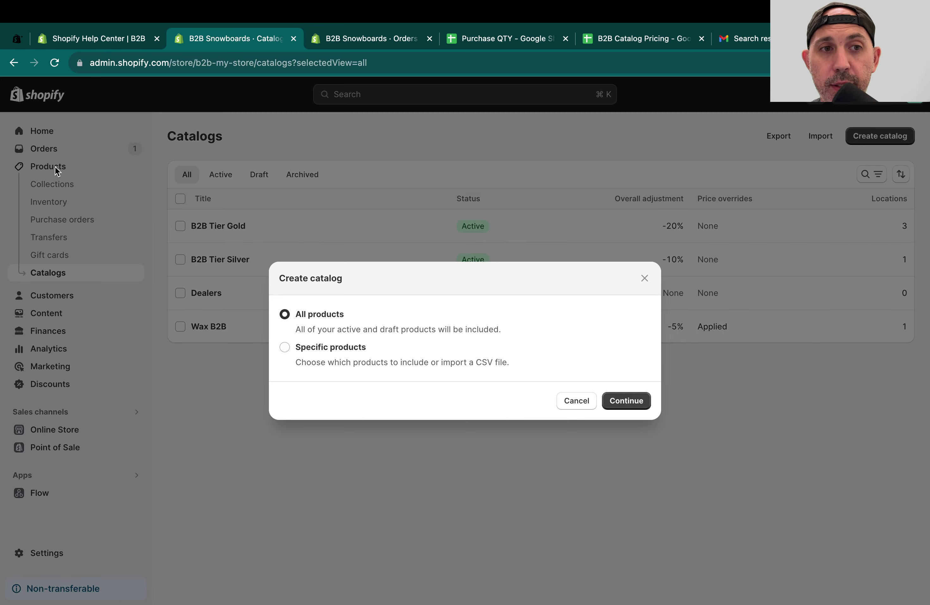
pyautogui.click(337, 350)
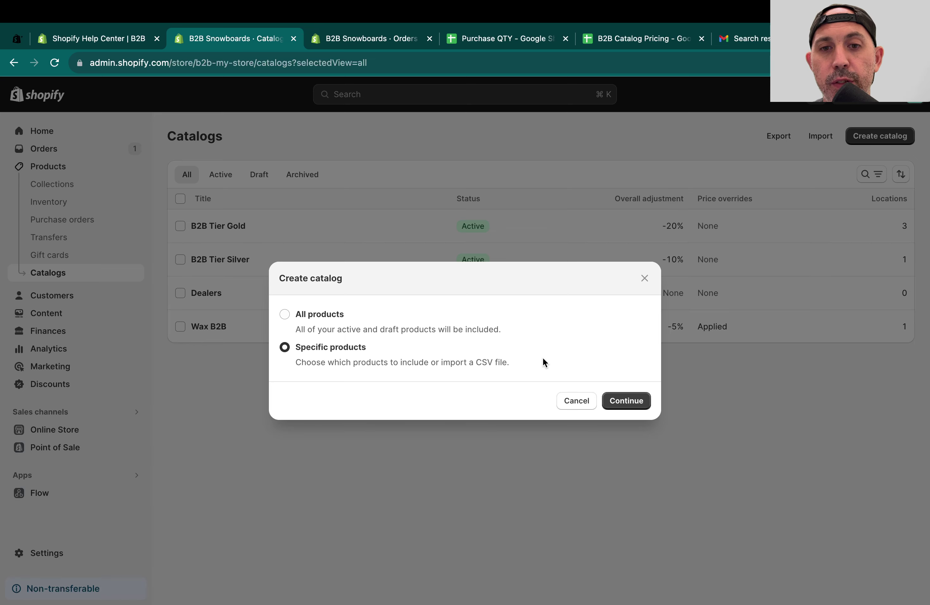
pyautogui.moveTo(450, 362); pyautogui.dragTo(511, 361)
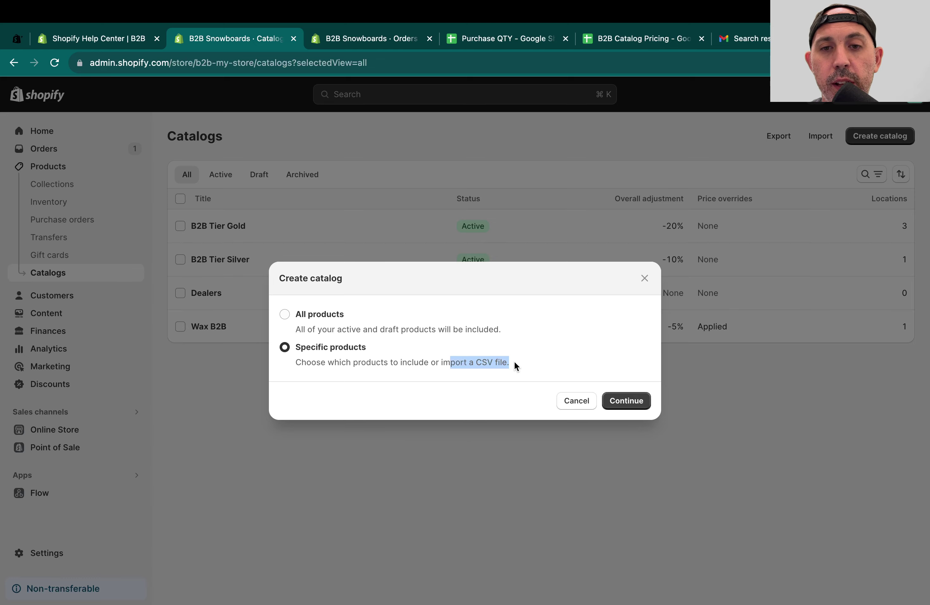
pyautogui.click(334, 317)
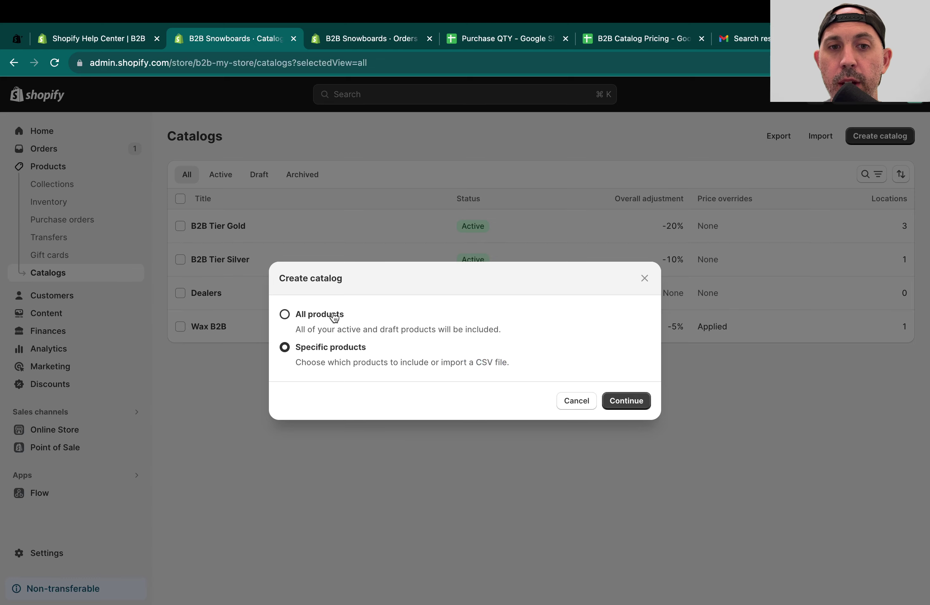
pyautogui.click(625, 400)
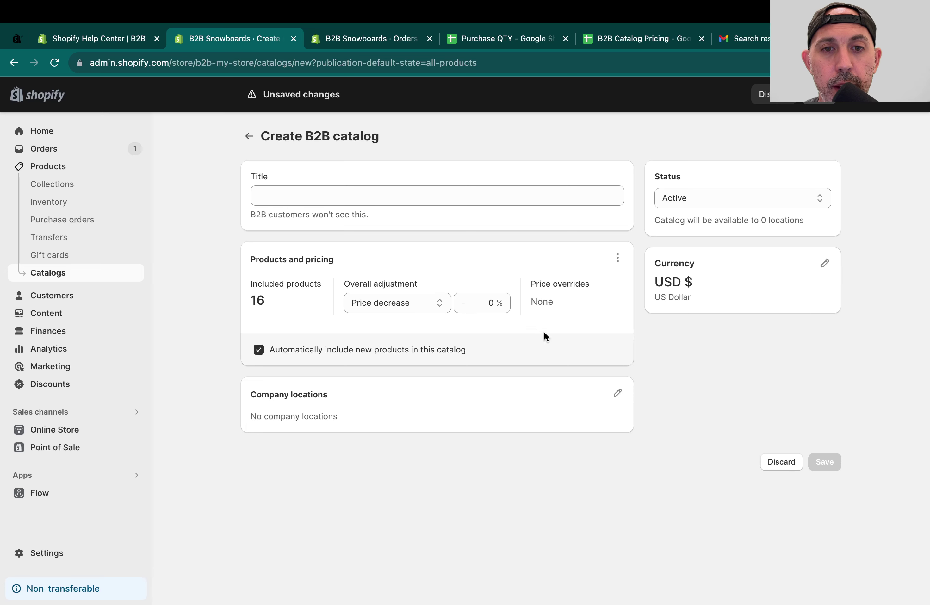
# Step: Title the new B2B catalog "VIP Tier" and set its overall adjustment to a 35% price decrease
pyautogui.click(290, 299)
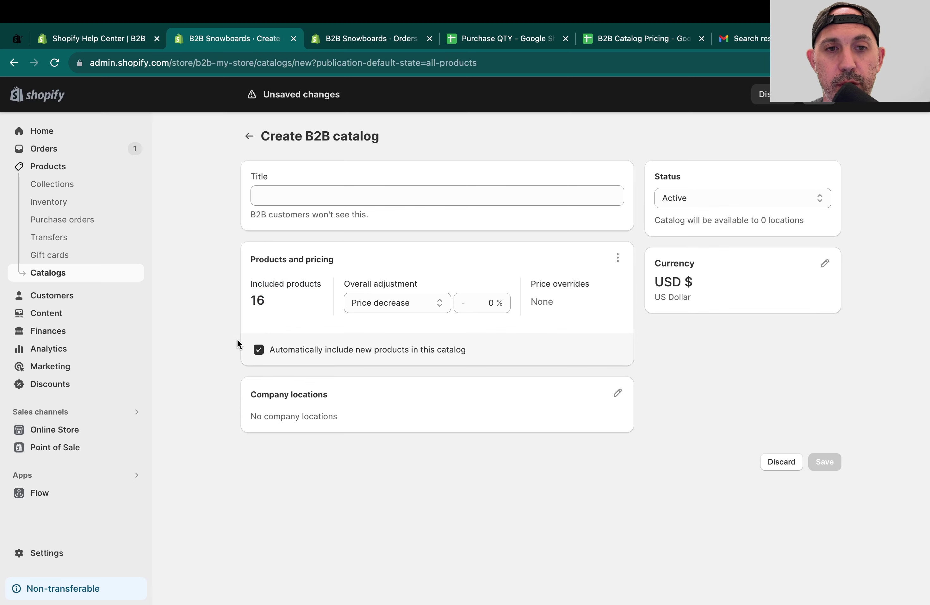
pyautogui.click(353, 193)
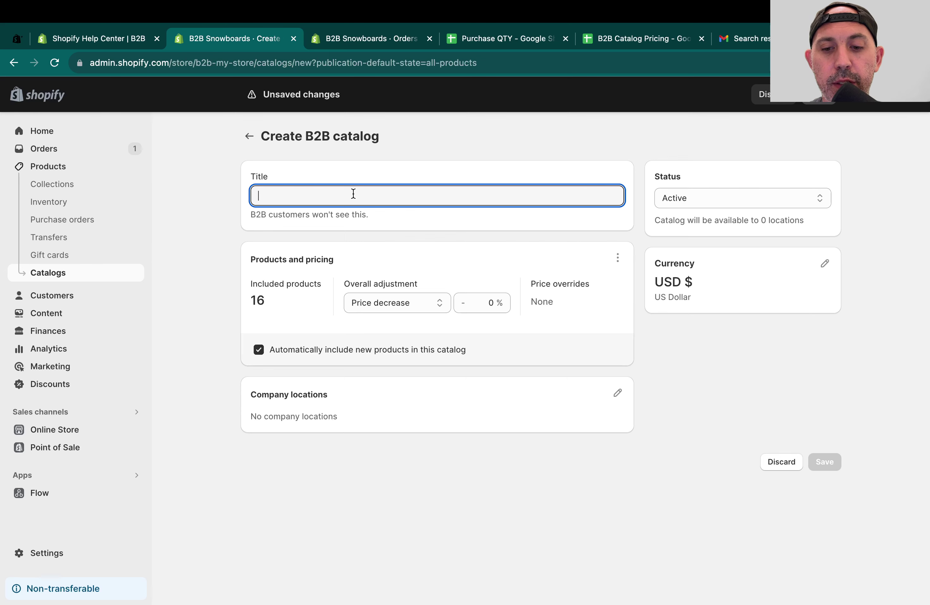
pyautogui.write('VIP Tier')
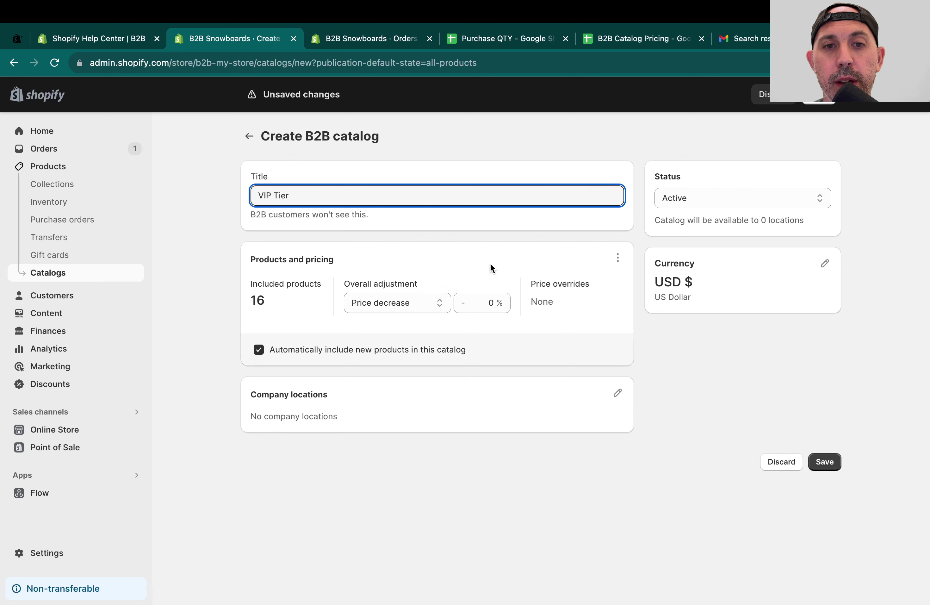
pyautogui.click(492, 303)
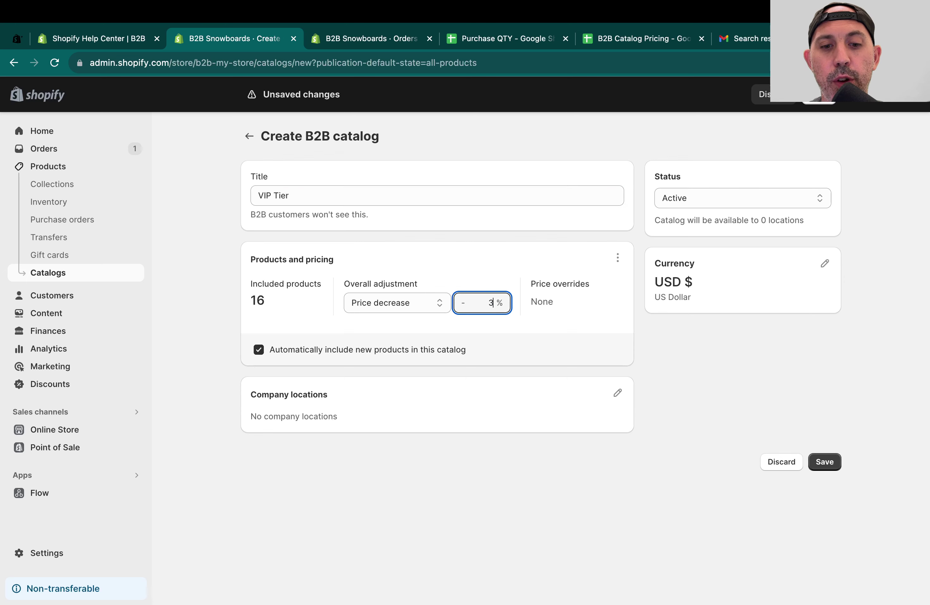
pyautogui.click(562, 314)
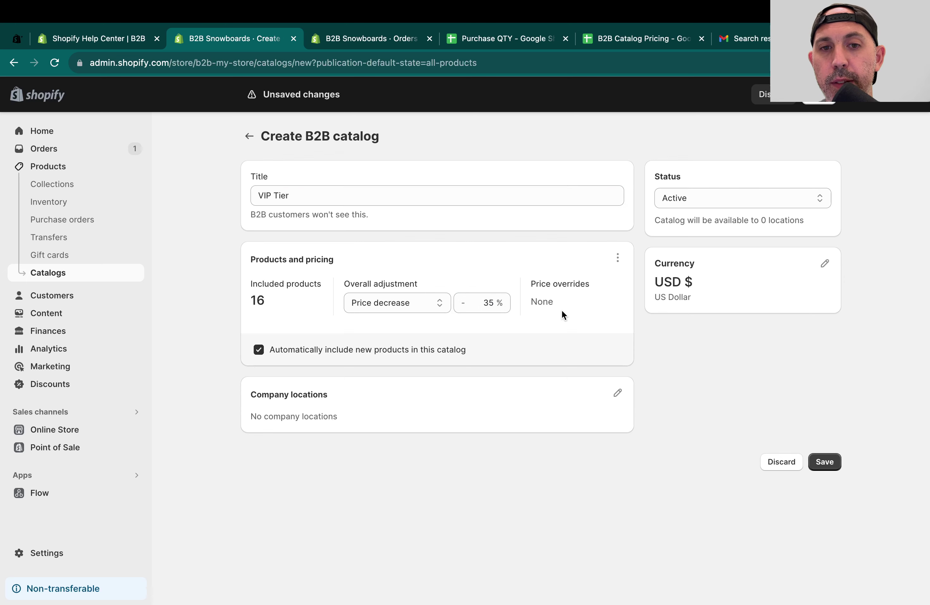
pyautogui.click(432, 306)
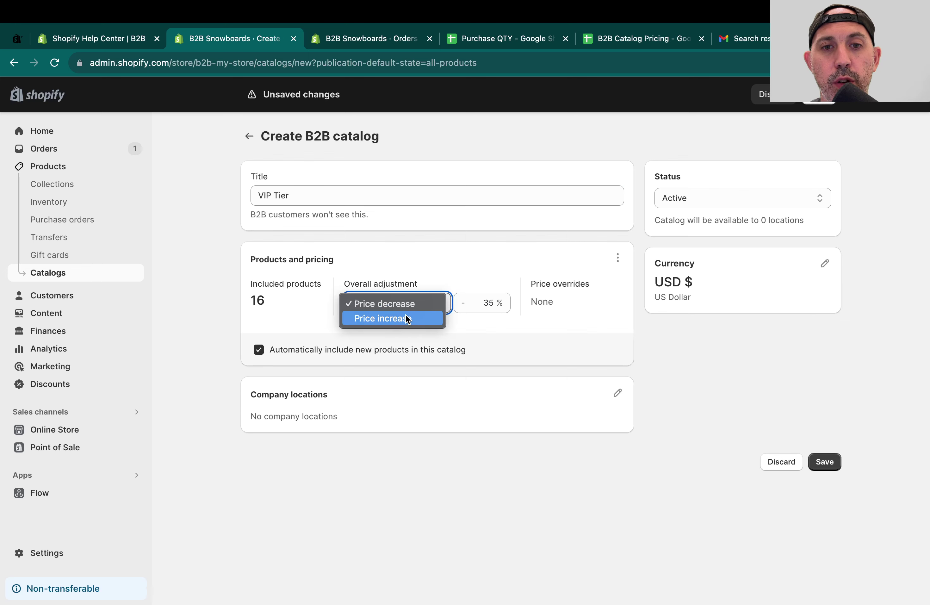
pyautogui.click(474, 247)
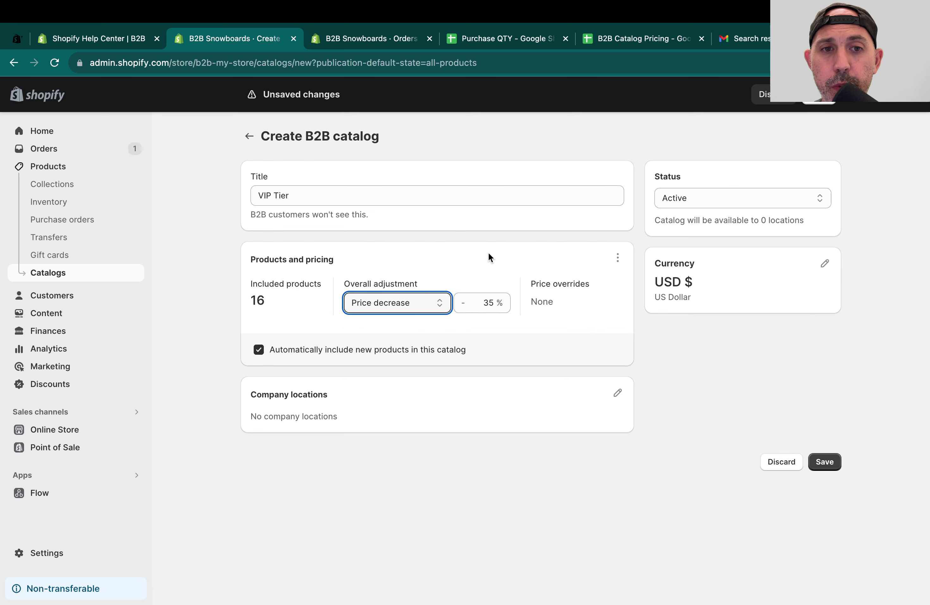
pyautogui.click(444, 325)
# Step: Assign the catalog to the Snowdevil, Powderbound and We Sell Wax Inc company locations
pyautogui.click(618, 390)
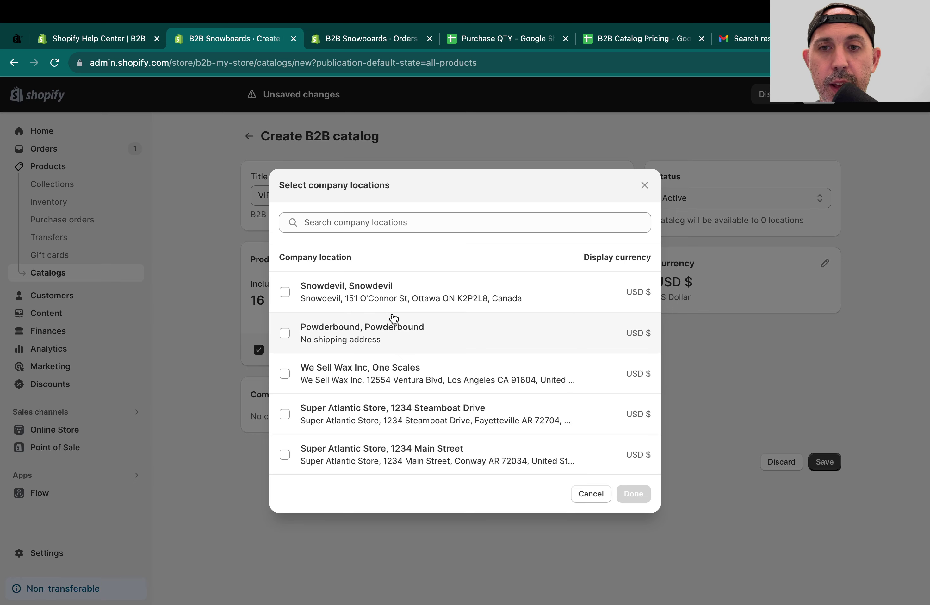
pyautogui.click(423, 327)
pyautogui.click(415, 297)
pyautogui.click(416, 386)
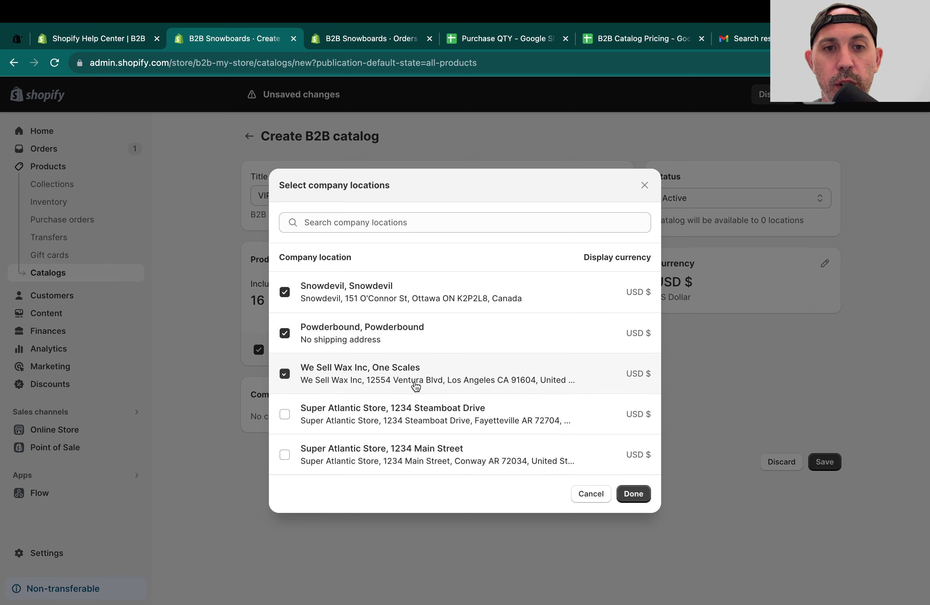
pyautogui.click(630, 493)
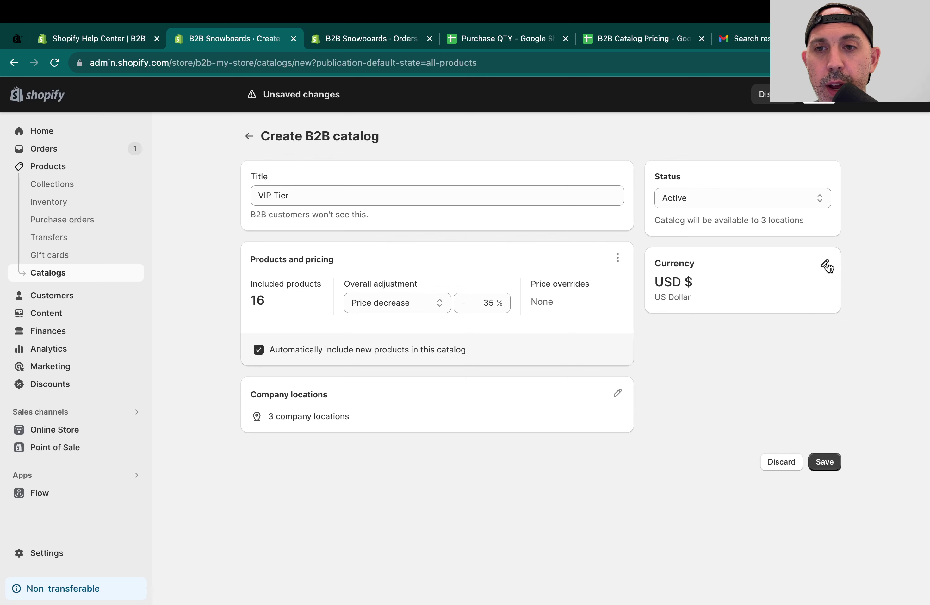
# Step: Check the catalog's status options, keep it Active, and save the new catalog
pyautogui.click(700, 197)
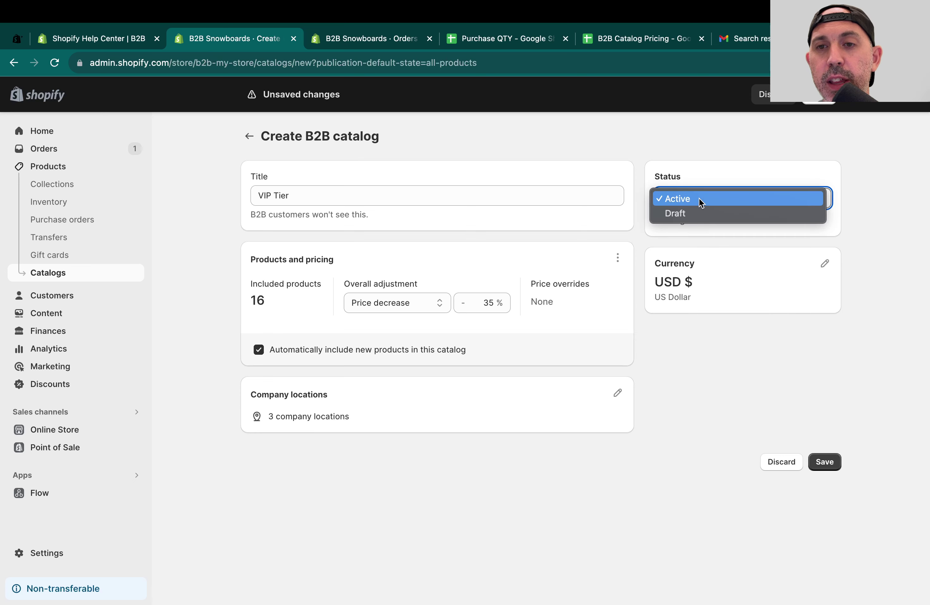
pyautogui.click(699, 162)
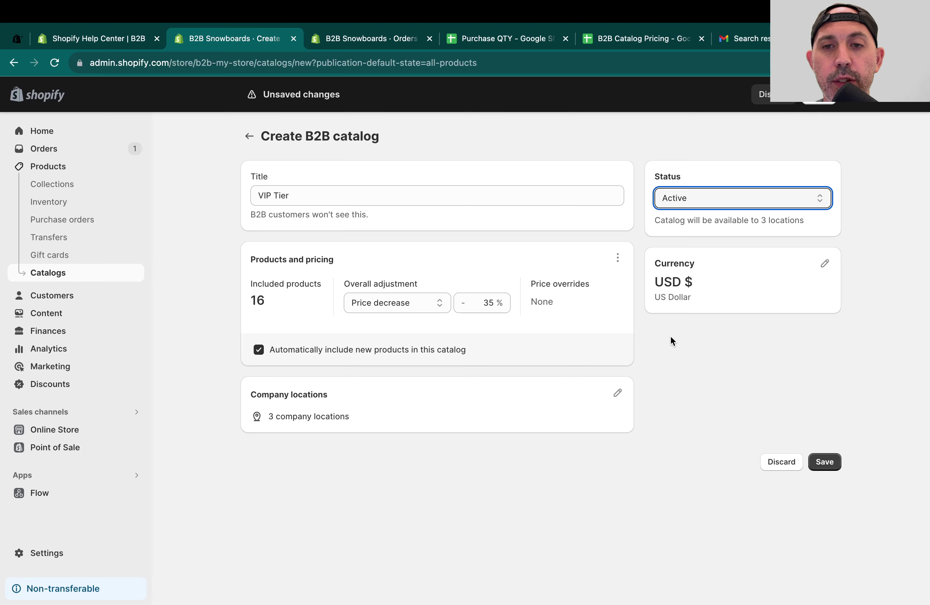
pyautogui.click(819, 455)
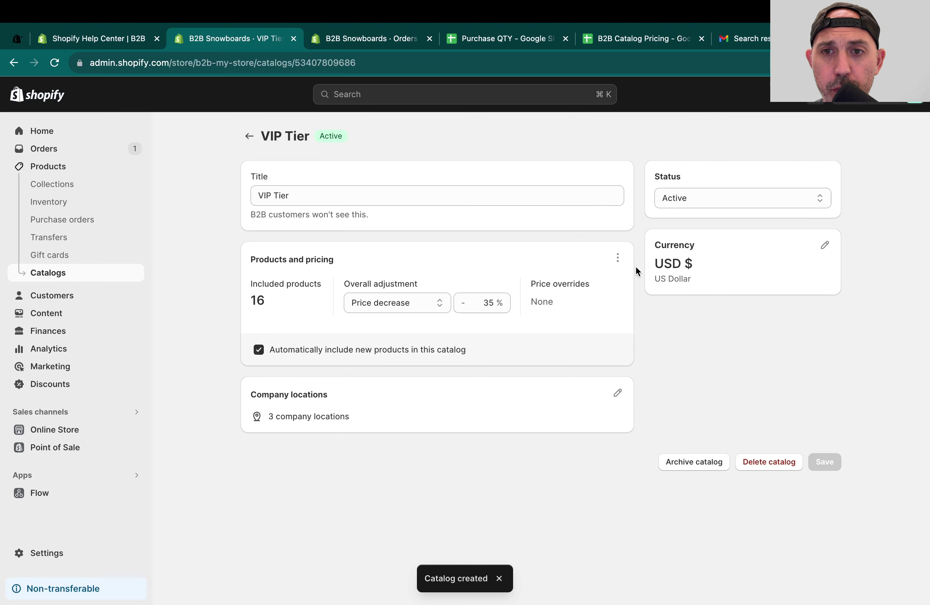
# Step: Open the VIP Tier catalog's editor for managing products and pricing
pyautogui.click(618, 258)
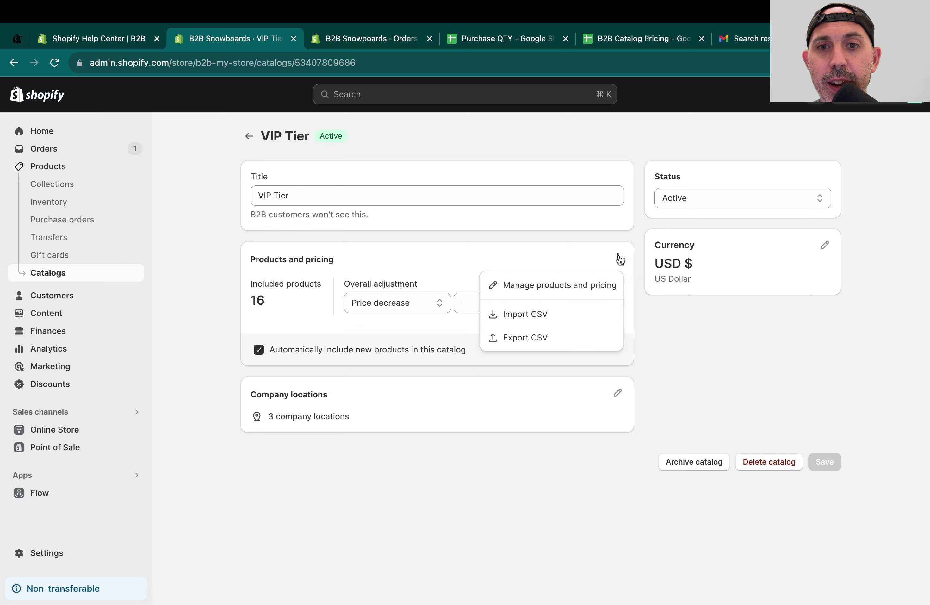
pyautogui.click(564, 246)
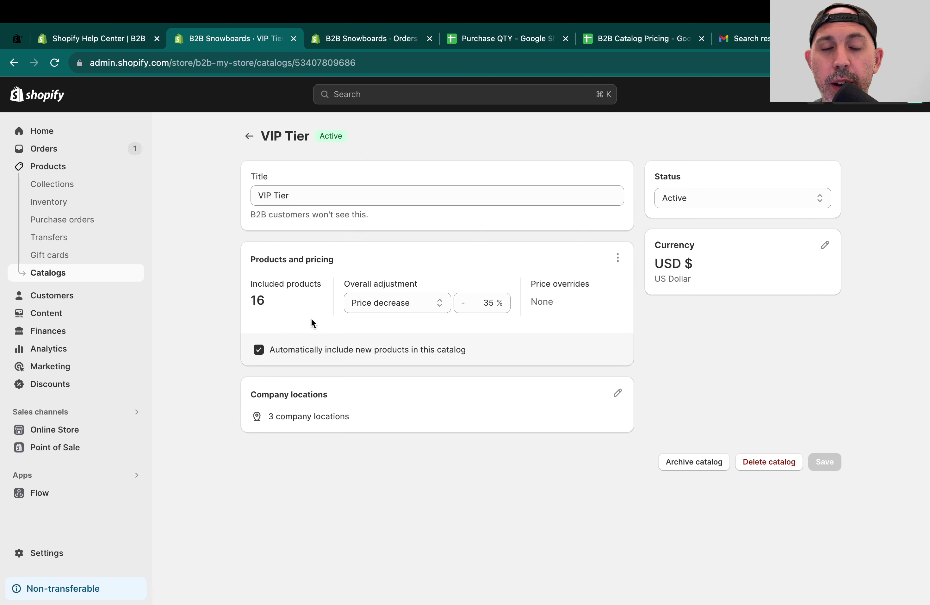
pyautogui.click(618, 258)
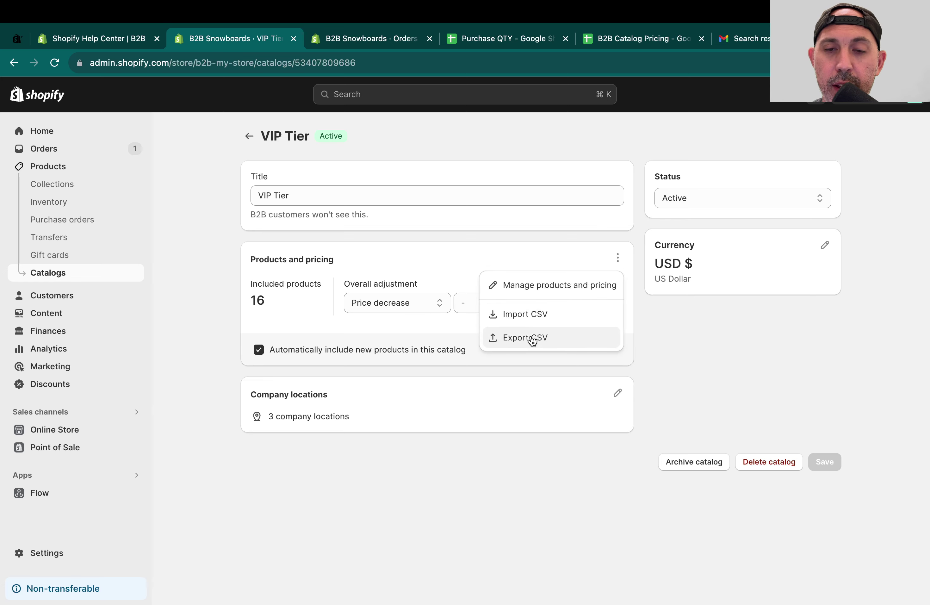
pyautogui.click(573, 287)
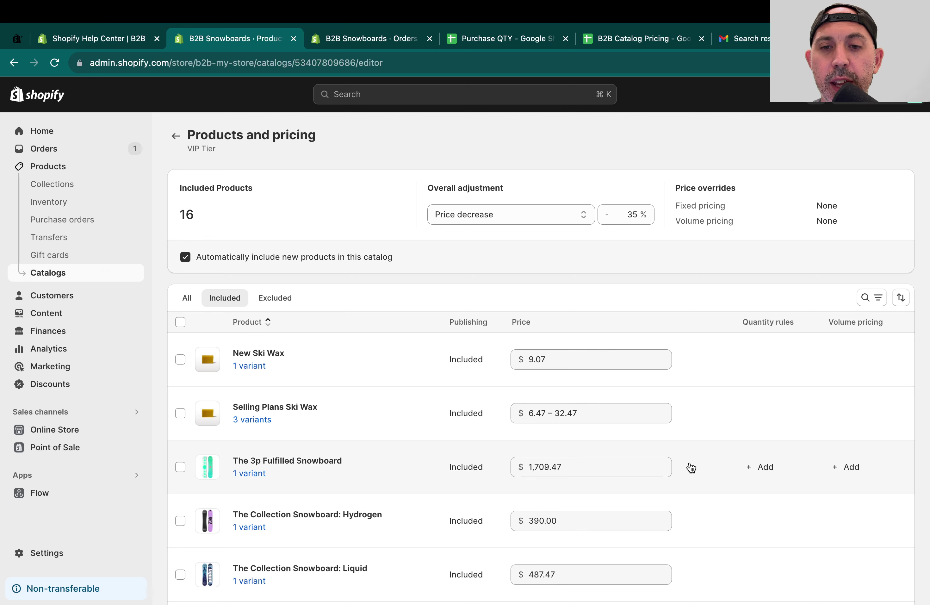
# Step: Set a fixed price of $400 for The 3p Fulfilled Snowboard and save the catalog
pyautogui.click(641, 466)
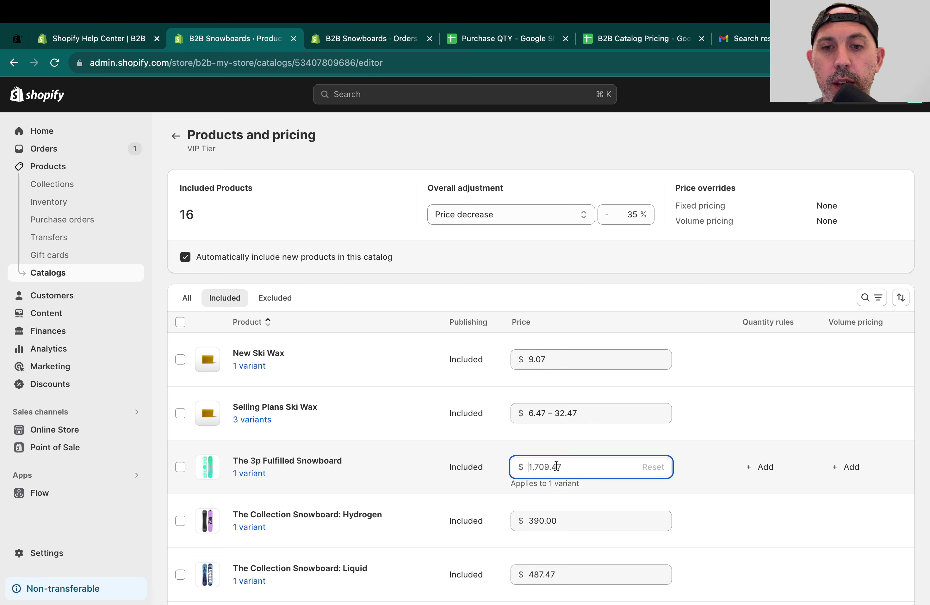
pyautogui.press('super+a')
pyautogui.write('400')
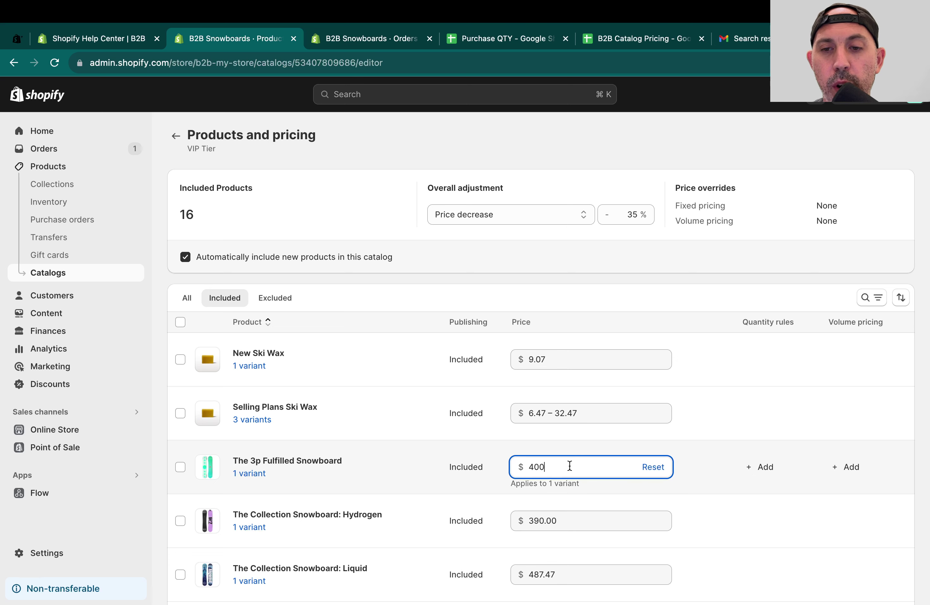
pyautogui.click(702, 475)
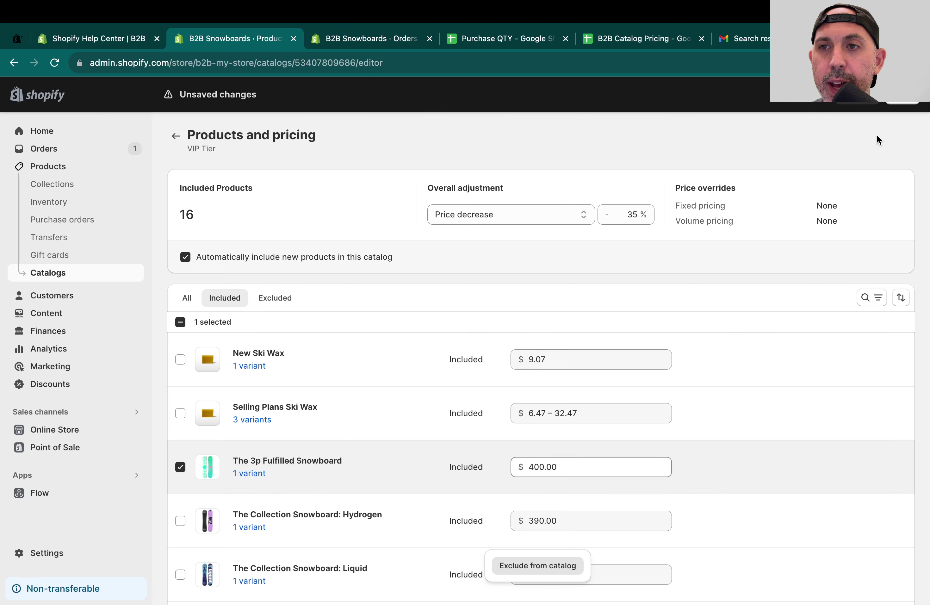
pyautogui.click(902, 95)
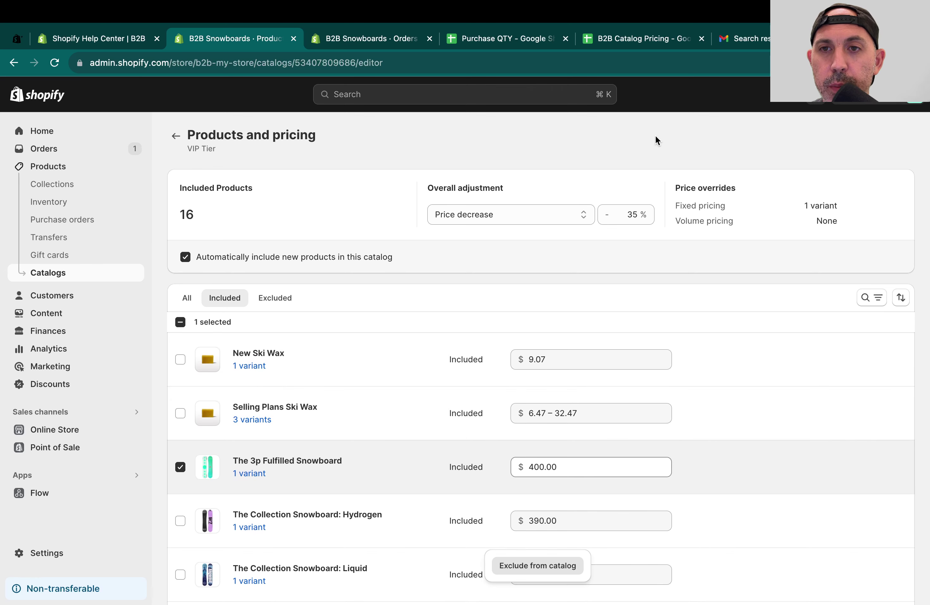
# Step: Reload the catalog editor and add a quantity rule to New Ski Wax with a minimum of 200
pyautogui.click(623, 63)
pyautogui.press('Return')
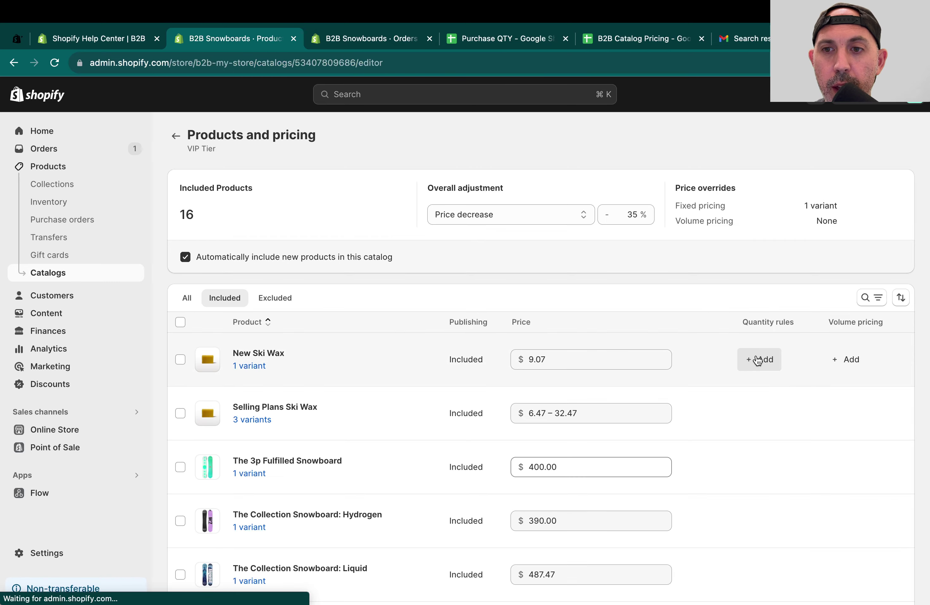
pyautogui.click(764, 359)
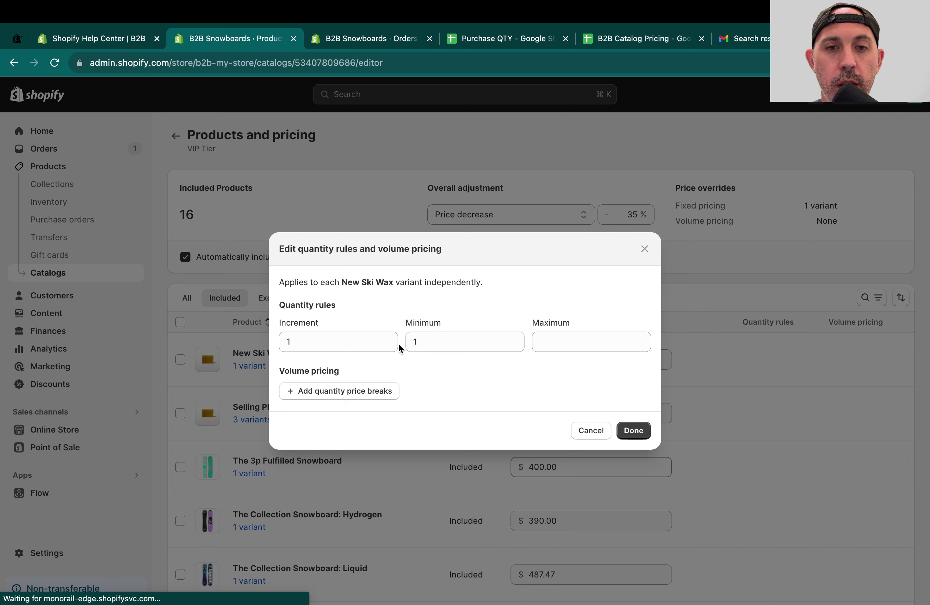
pyautogui.click(445, 341)
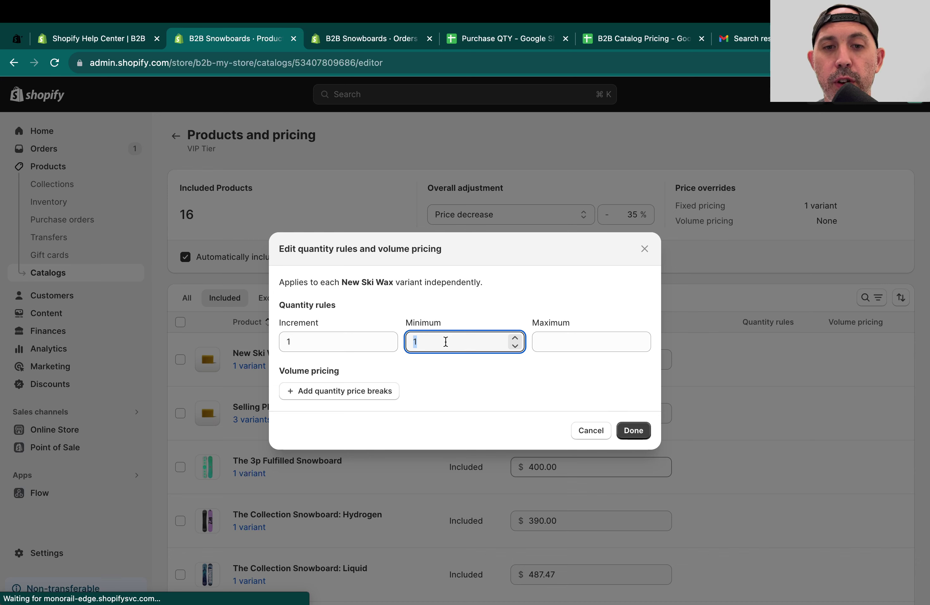
pyautogui.write('200')
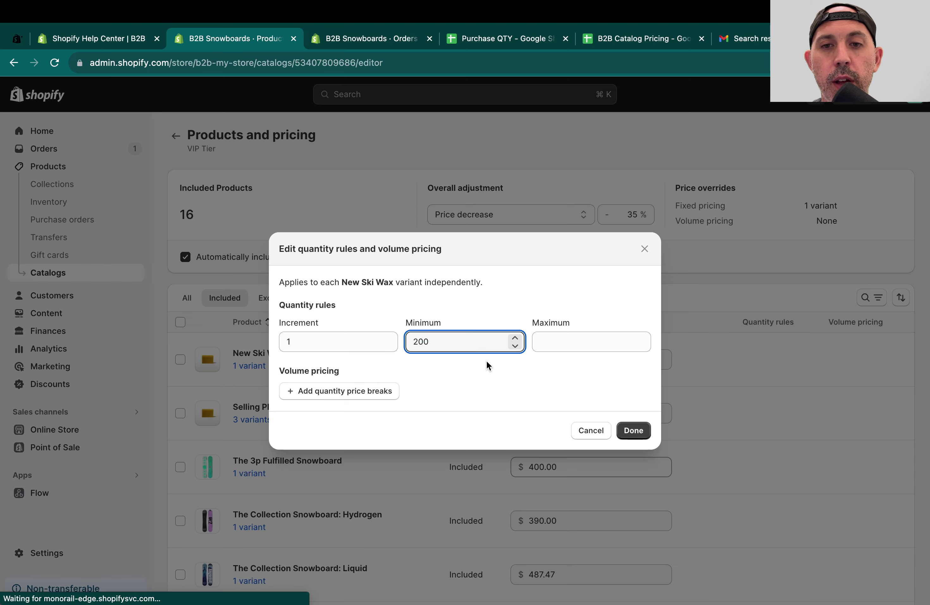
pyautogui.click(507, 383)
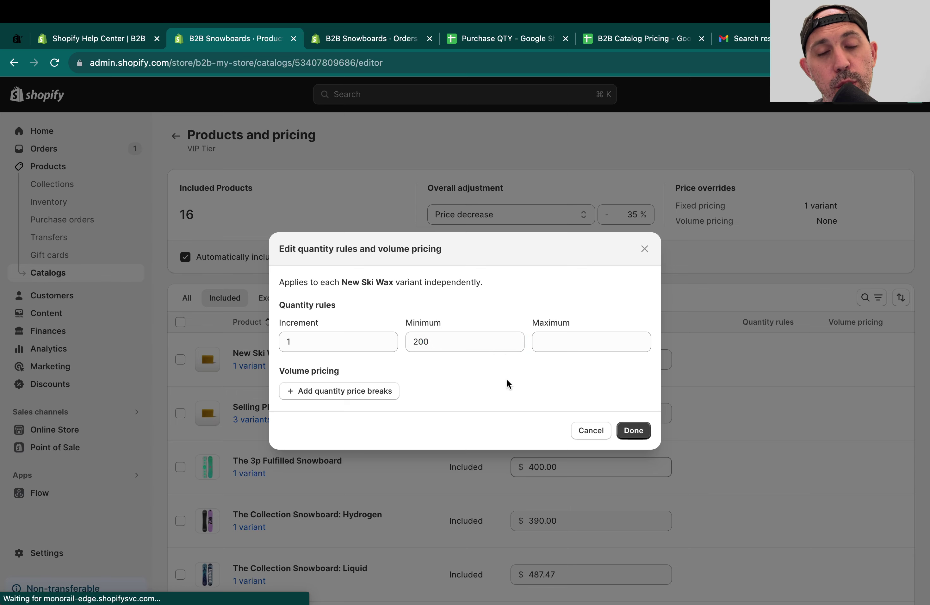
pyautogui.click(631, 430)
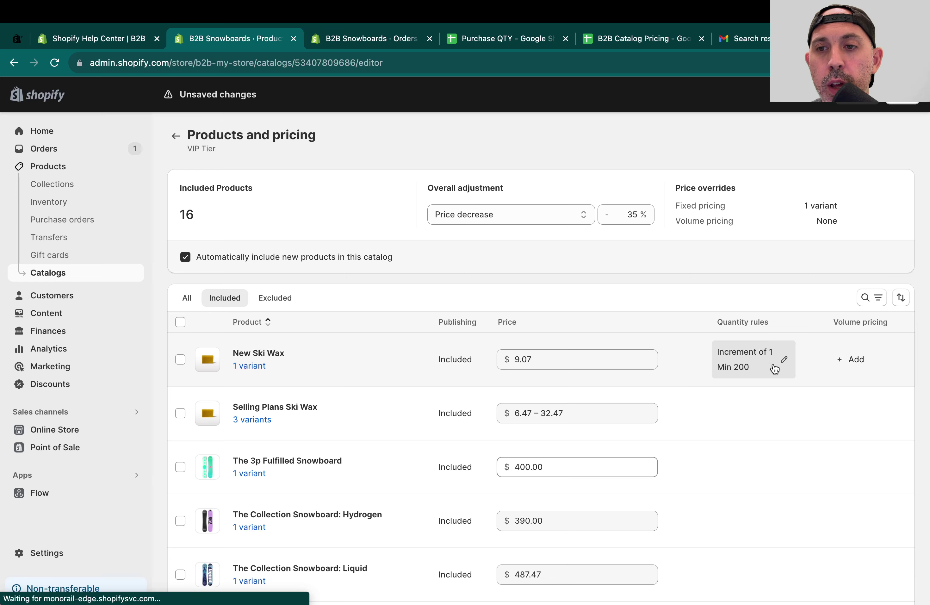
# Step: Edit the New Ski Wax quantity rules to a maximum of 5000 and an increment of 10
pyautogui.click(782, 360)
pyautogui.click(562, 345)
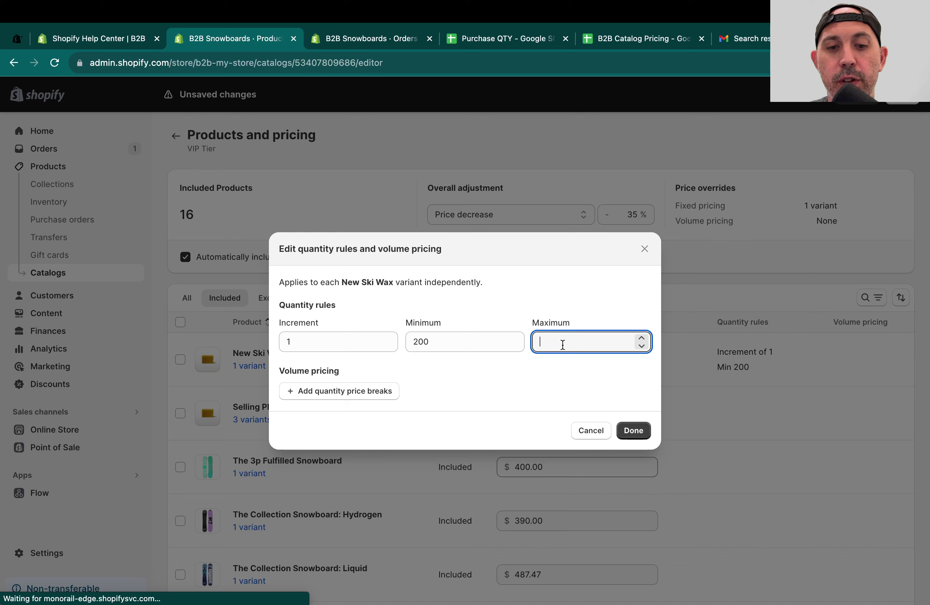
pyautogui.write('5000')
pyautogui.click(529, 393)
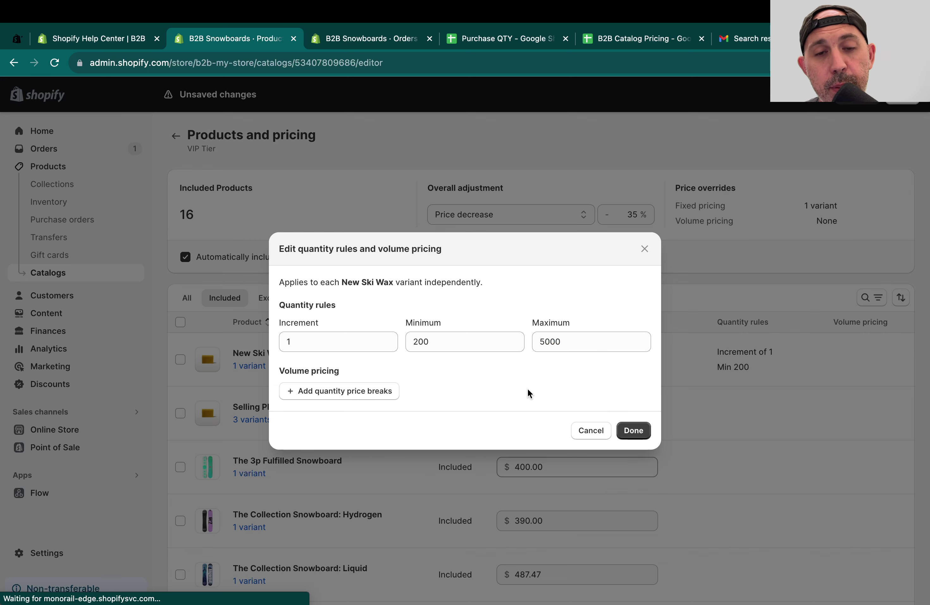
pyautogui.doubleClick(339, 342)
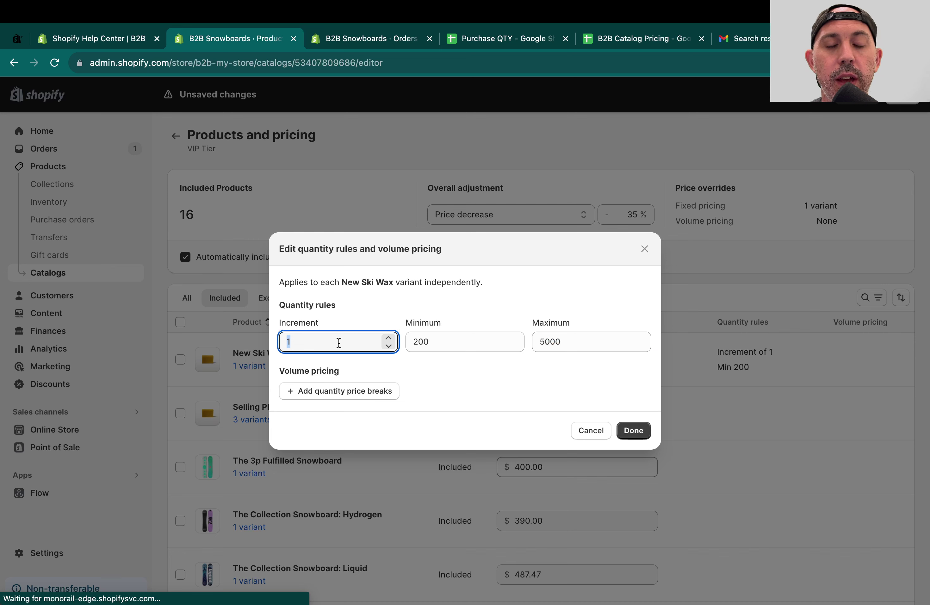
pyautogui.write('10')
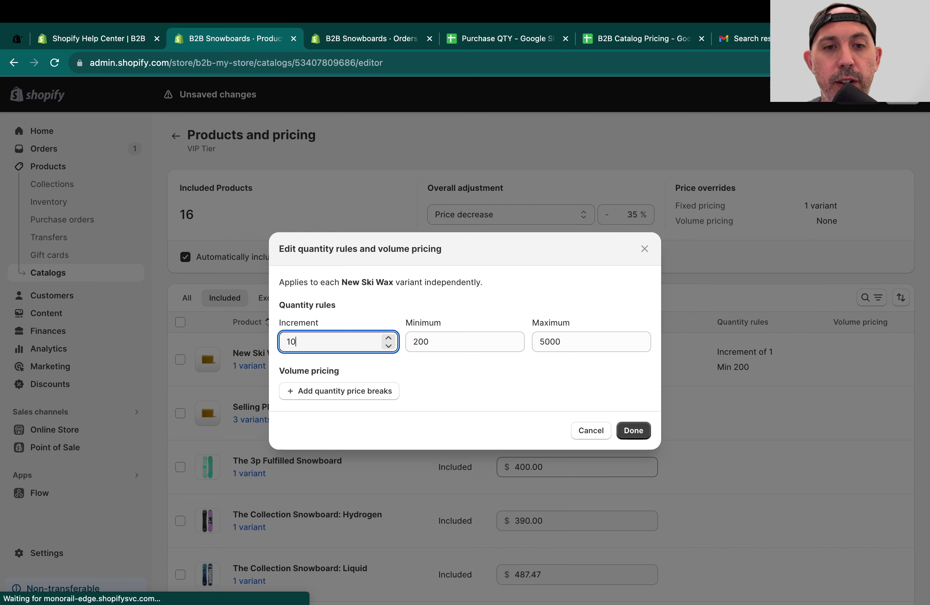
pyautogui.click(478, 380)
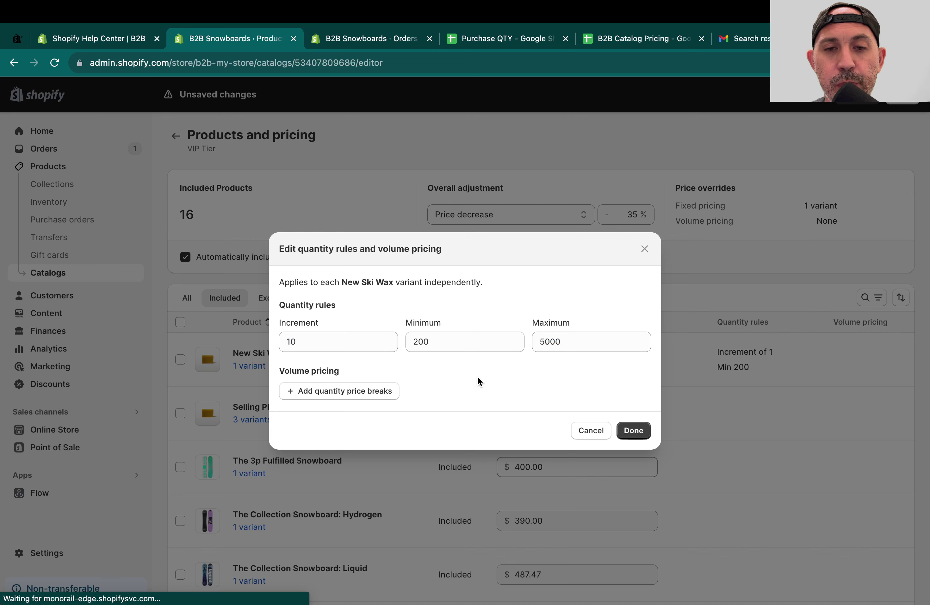
pyautogui.click(634, 431)
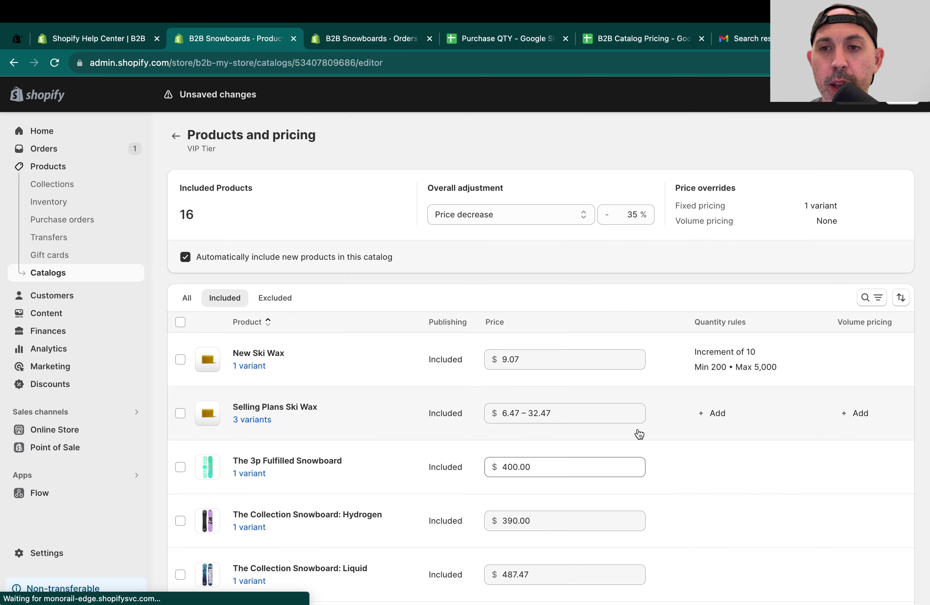
pyautogui.click(852, 358)
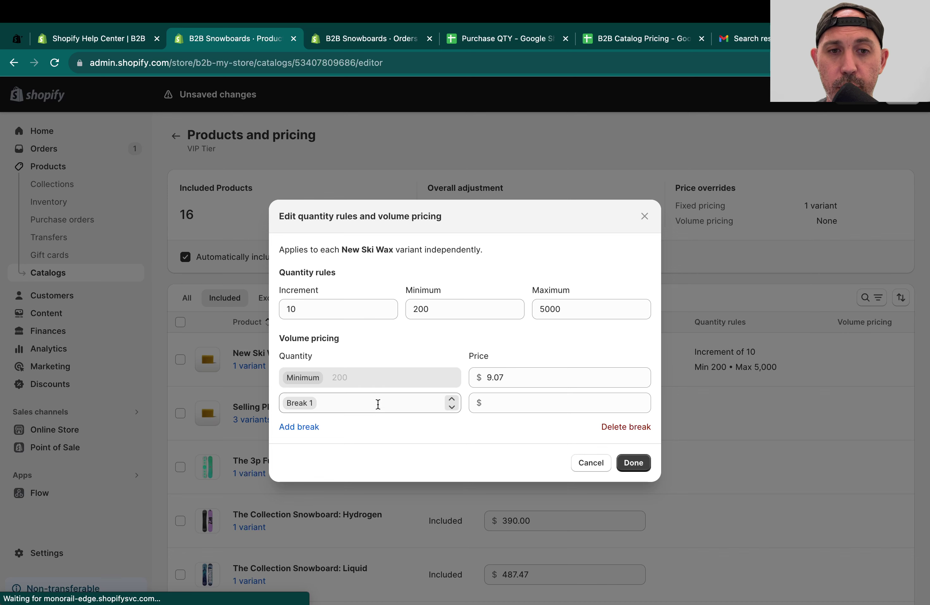
pyautogui.doubleClick(353, 307)
pyautogui.write('1')
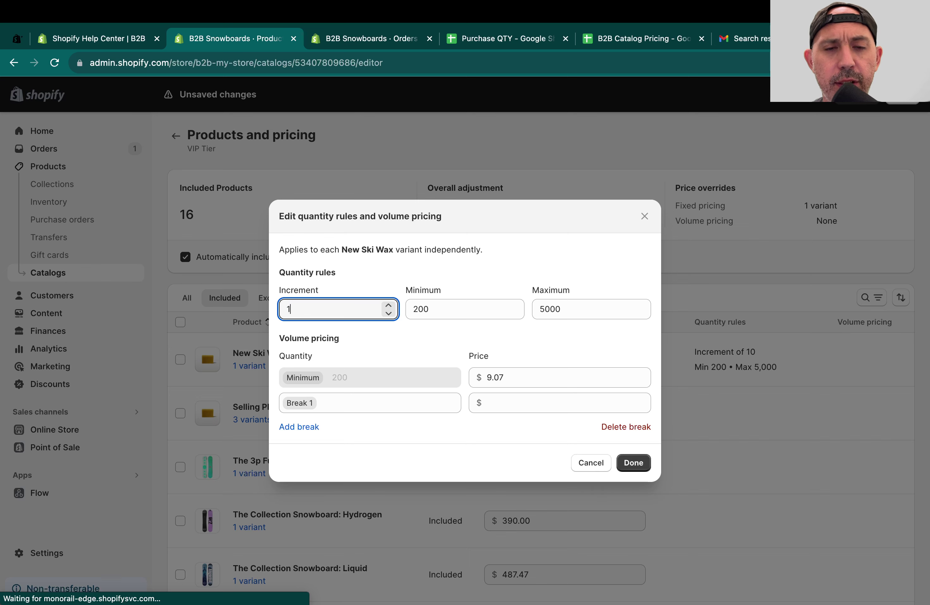
pyautogui.doubleClick(504, 308)
pyautogui.click(644, 466)
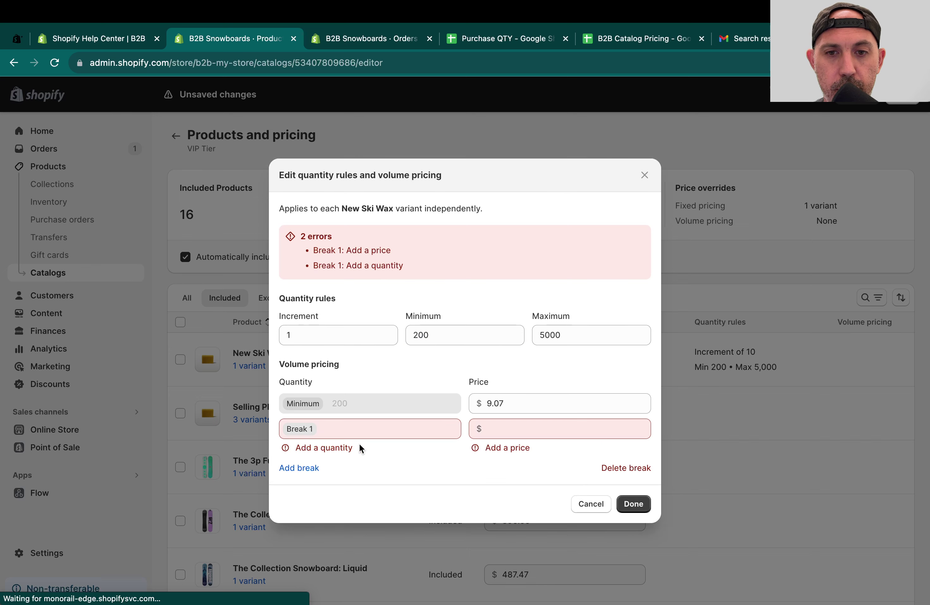
pyautogui.click(581, 504)
# Step: Change the New Ski Wax quantity rule to an increment of 1
pyautogui.click(788, 359)
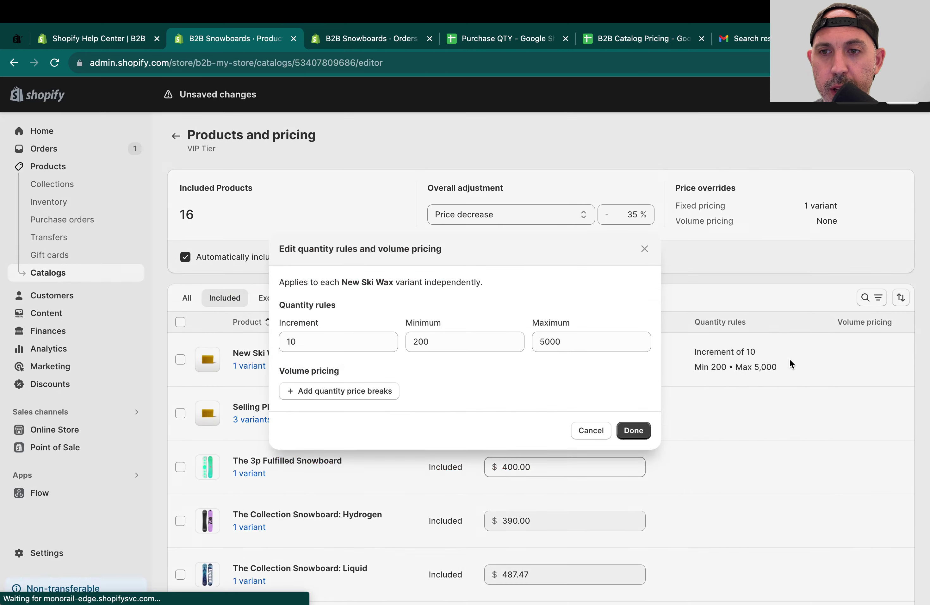
pyautogui.click(363, 341)
pyautogui.doubleClick(363, 341)
pyautogui.write('1')
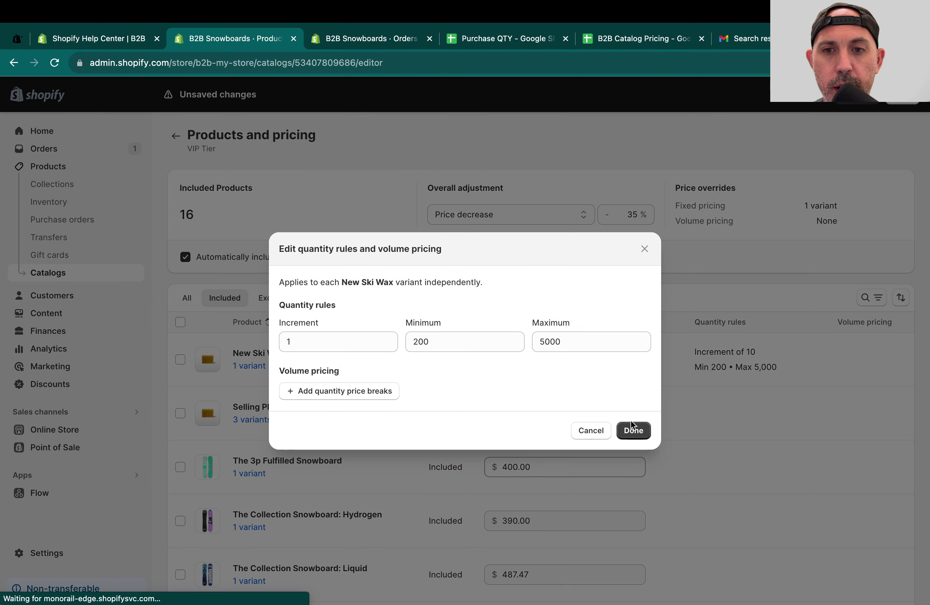
pyautogui.click(633, 431)
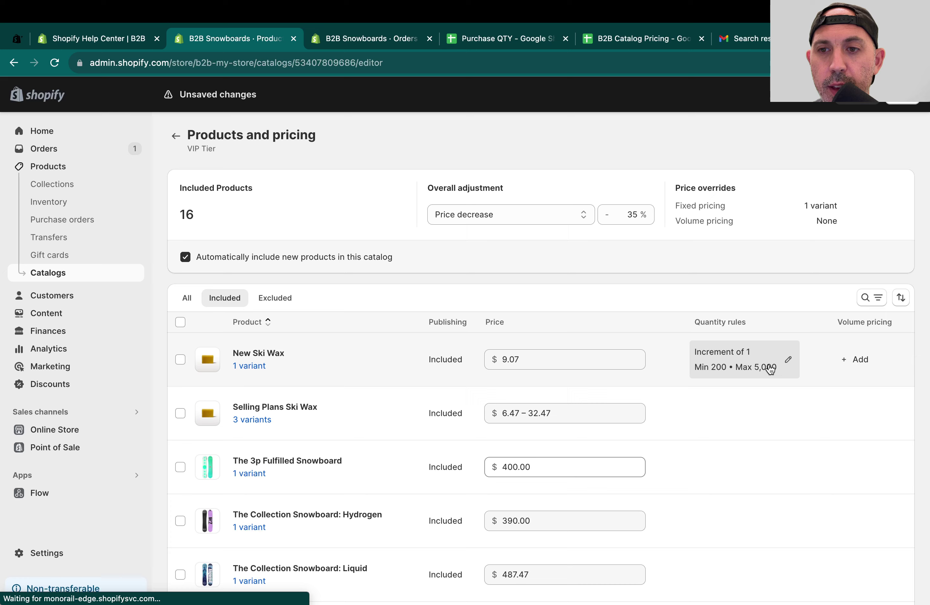
# Step: Add volume pricing to New Ski Wax with a first break at quantity 400 priced at $8.55
pyautogui.click(855, 359)
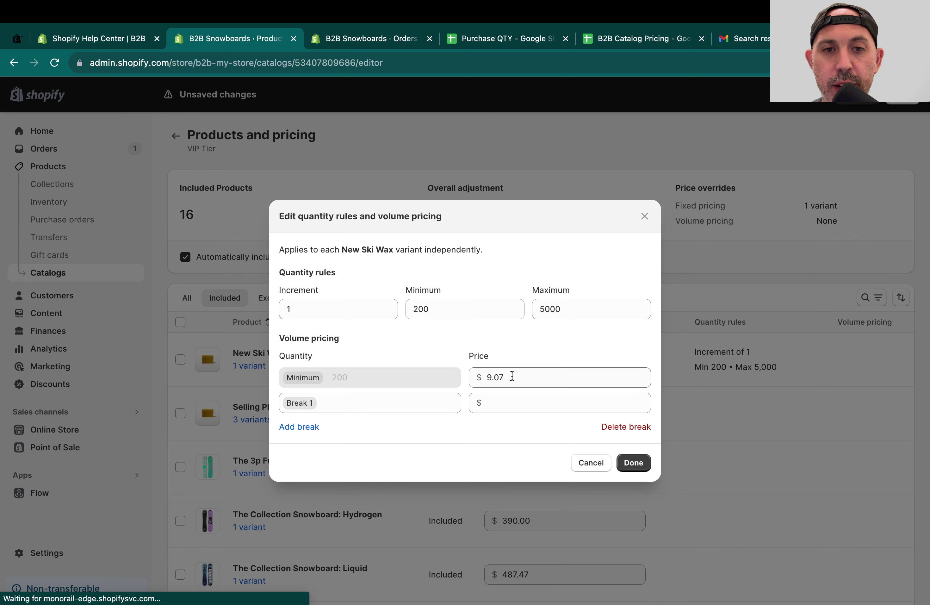
pyautogui.click(373, 404)
pyautogui.write('400')
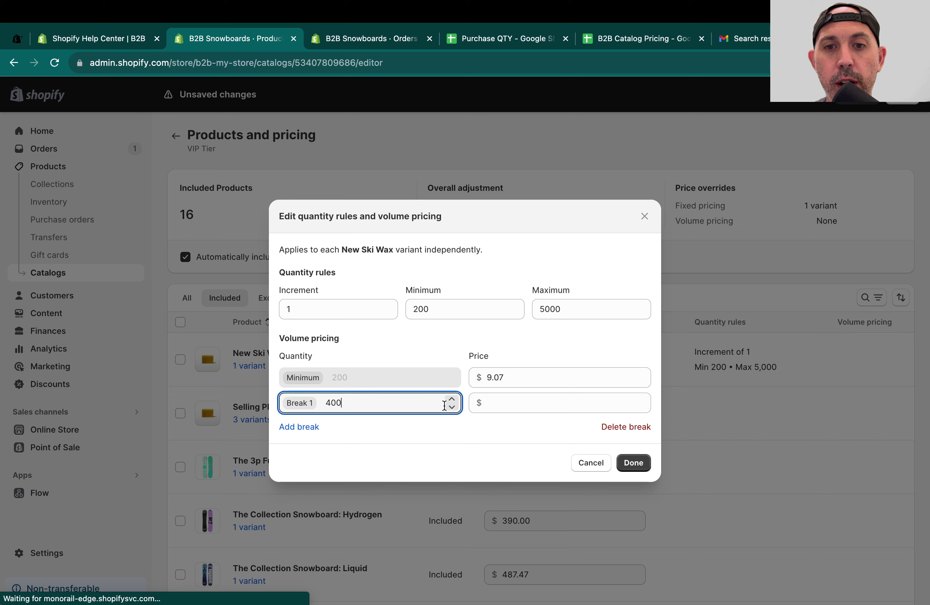
pyautogui.click(514, 403)
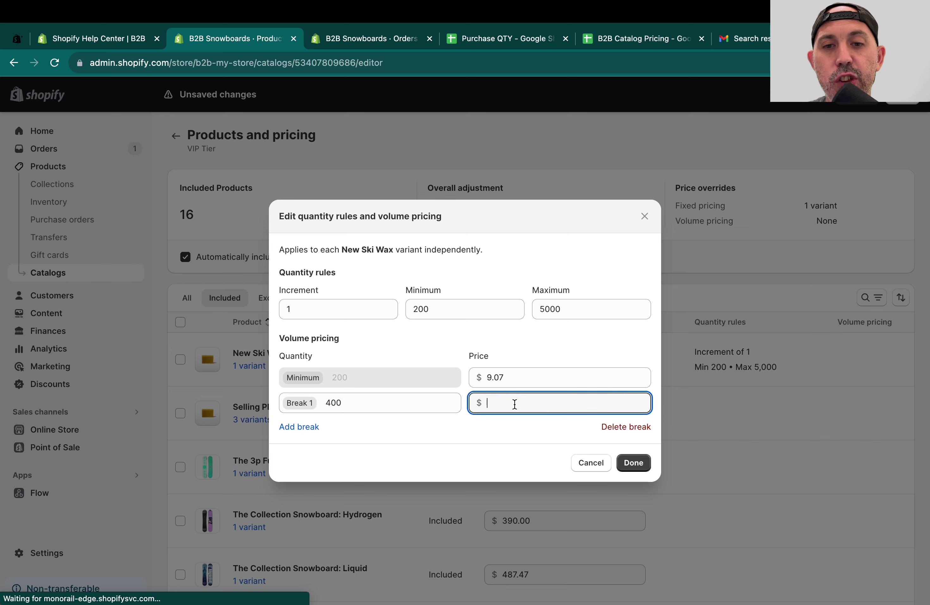
pyautogui.write('8.55')
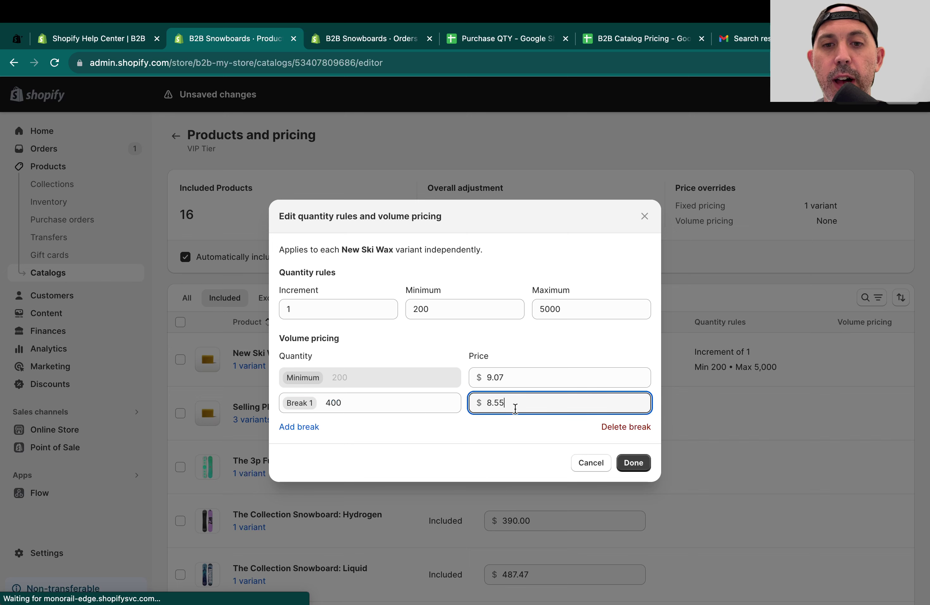
# Step: Add a second volume pricing break for New Ski Wax at quantity 600
pyautogui.click(305, 426)
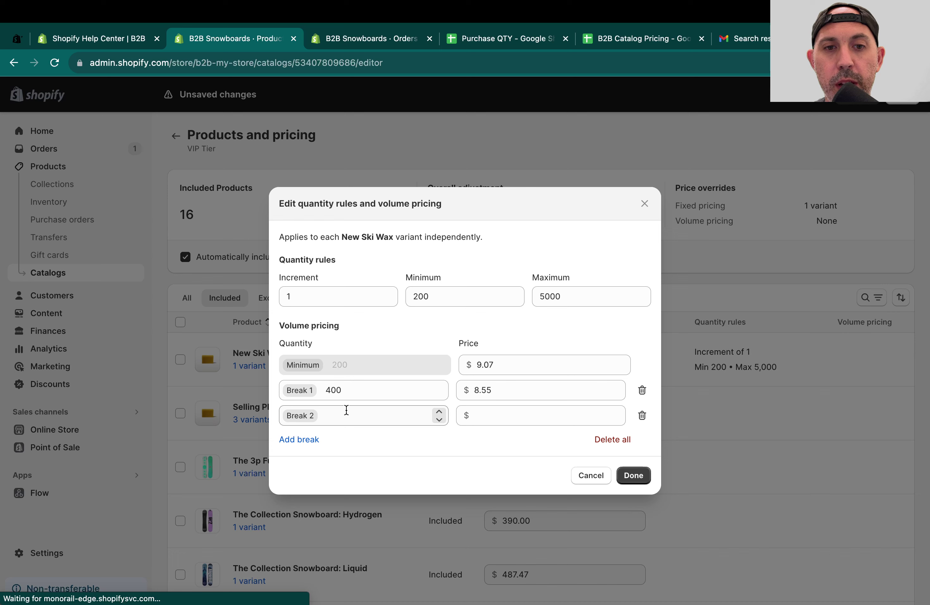
pyautogui.click(346, 409)
pyautogui.write('600')
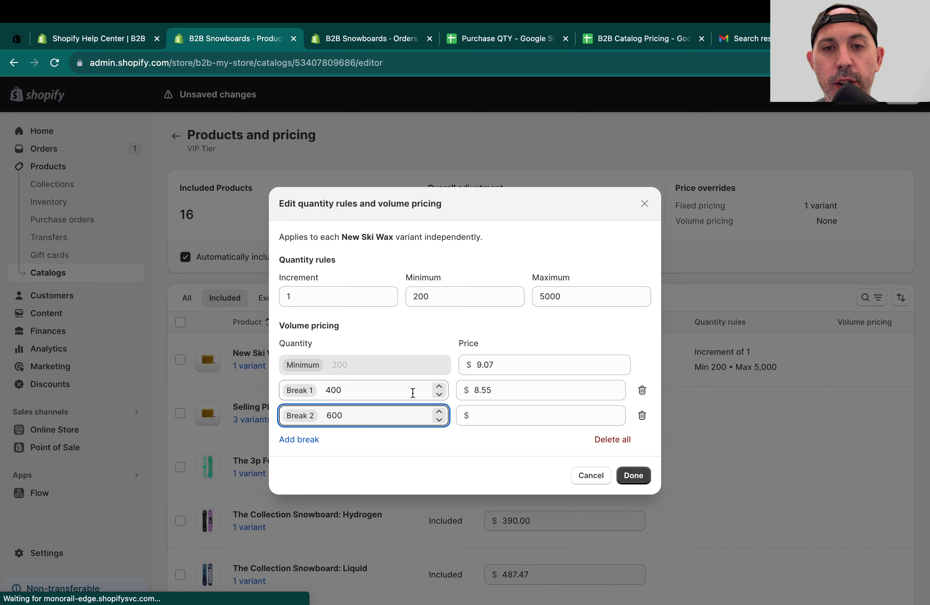
pyautogui.click(485, 414)
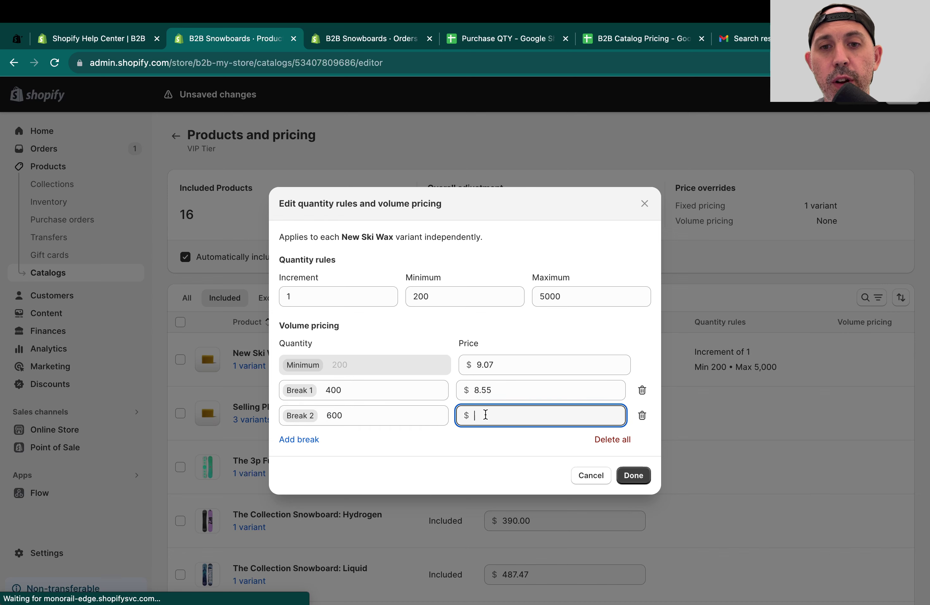